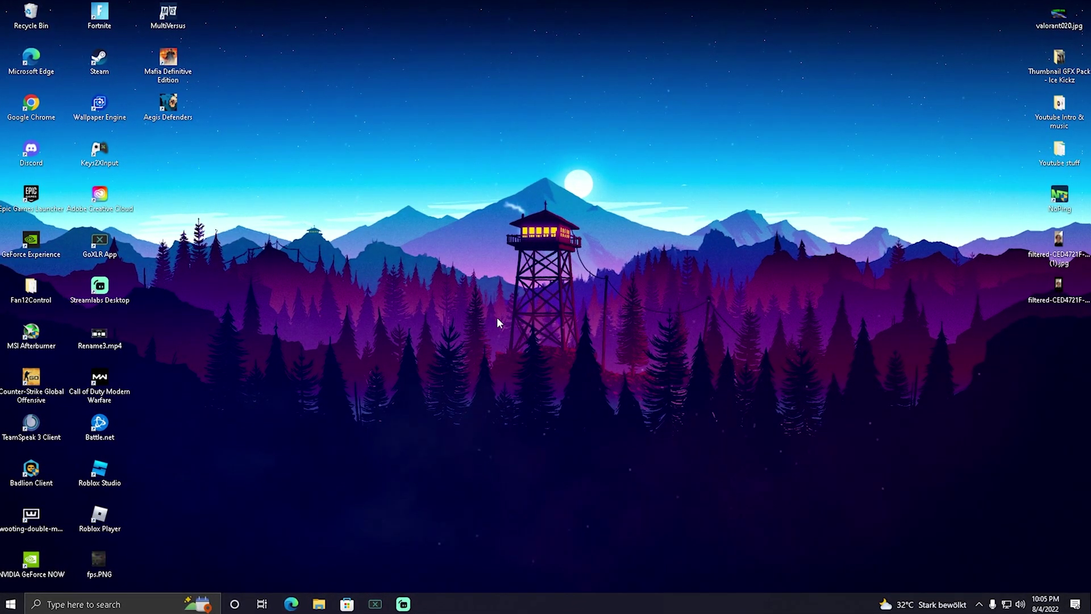
# Search Start for 'background', open the Background apps page, and review the app list
pyautogui.press('super')
pyautogui.write('background')
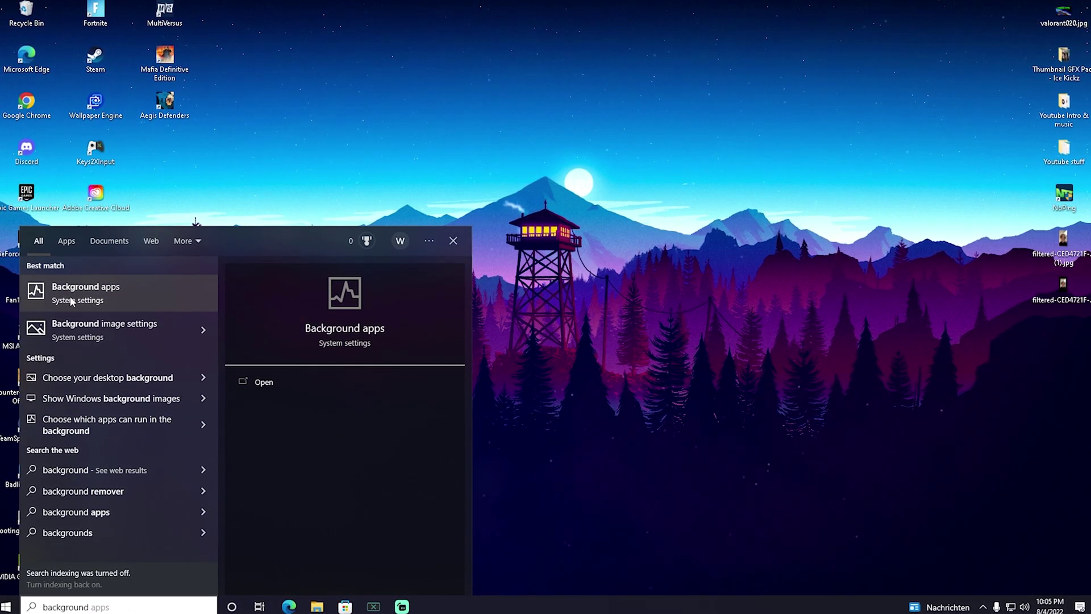
pyautogui.click(81, 293)
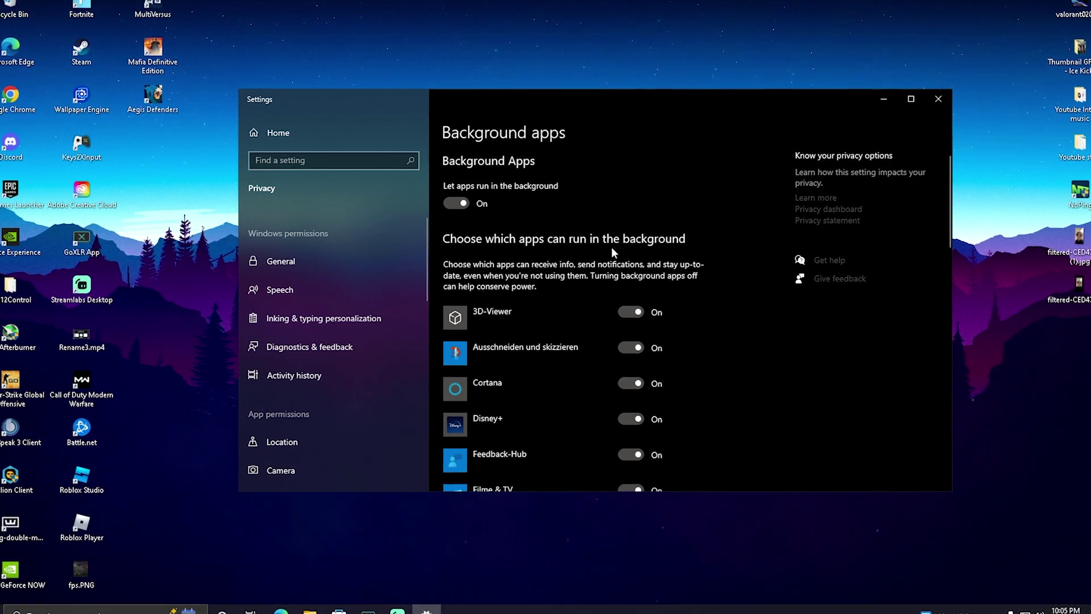
pyautogui.scroll(-5, 510, 257)
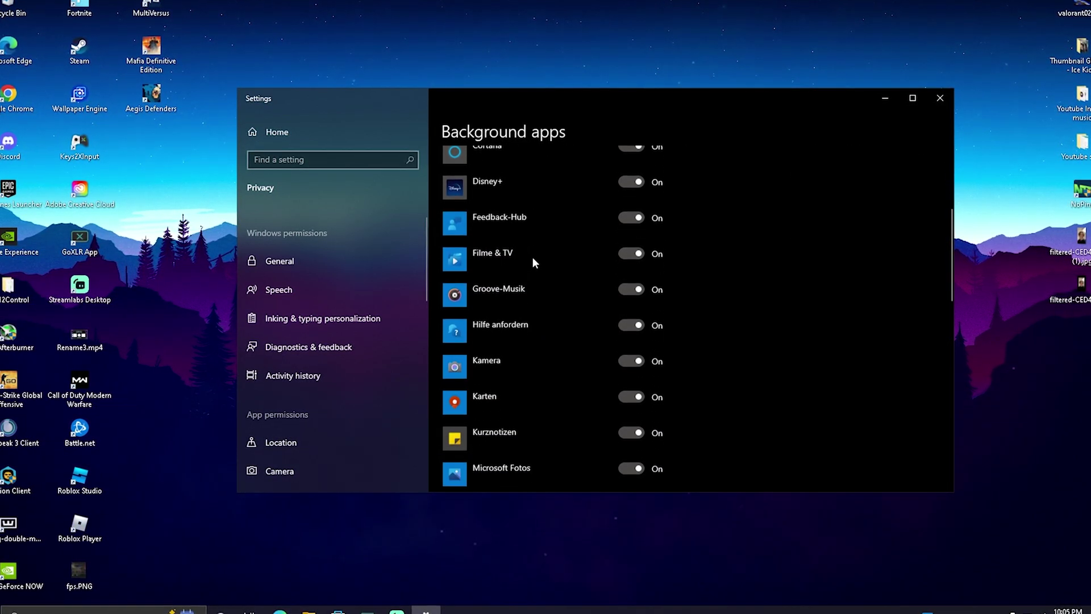
pyautogui.scroll(-6, 532, 257)
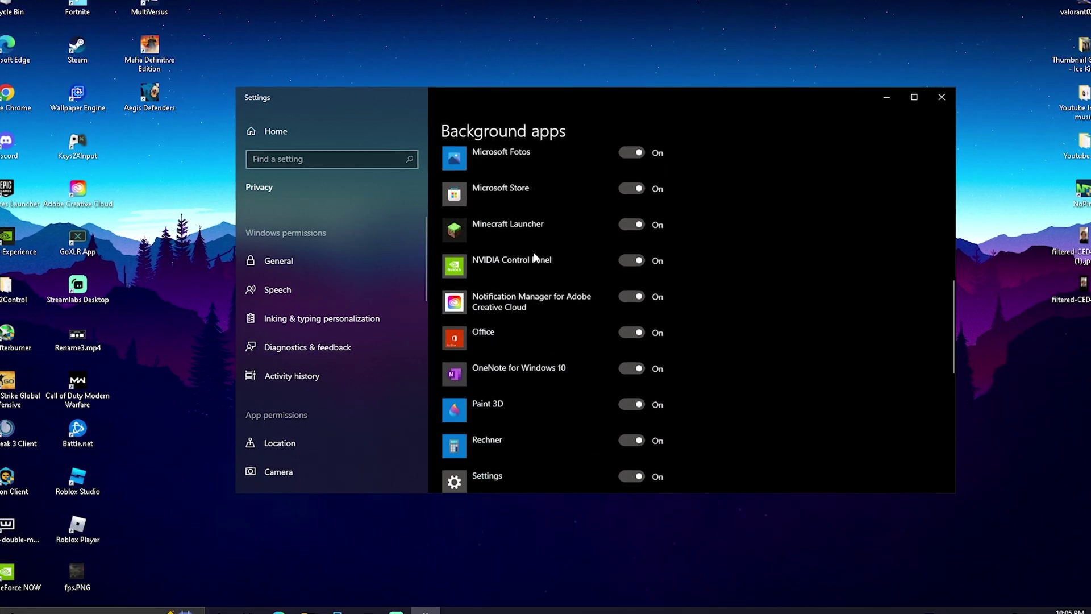
pyautogui.scroll(-9, 534, 258)
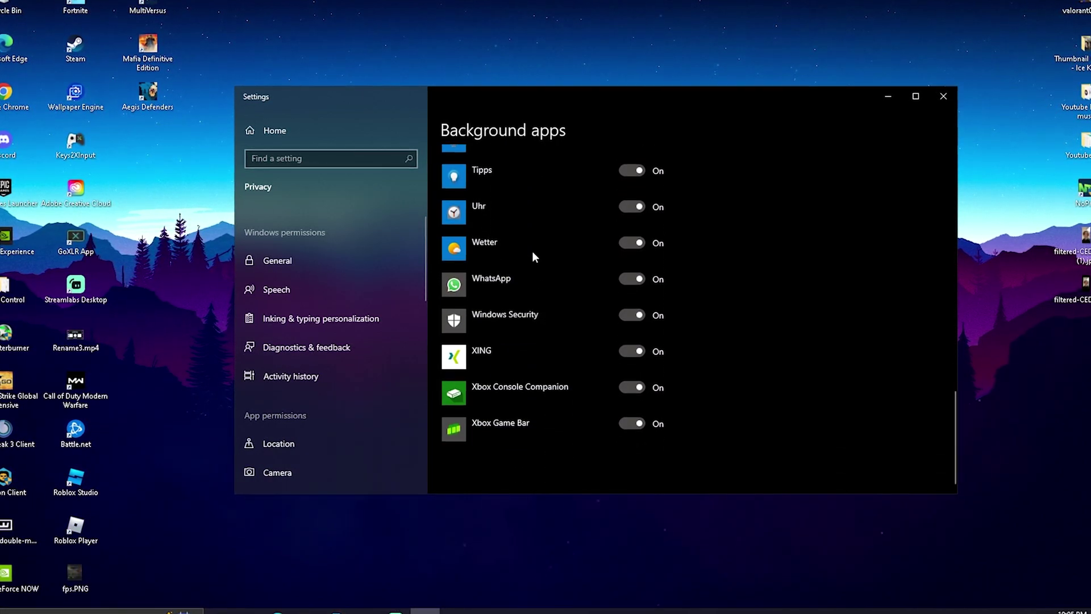
pyautogui.scroll(15, 533, 252)
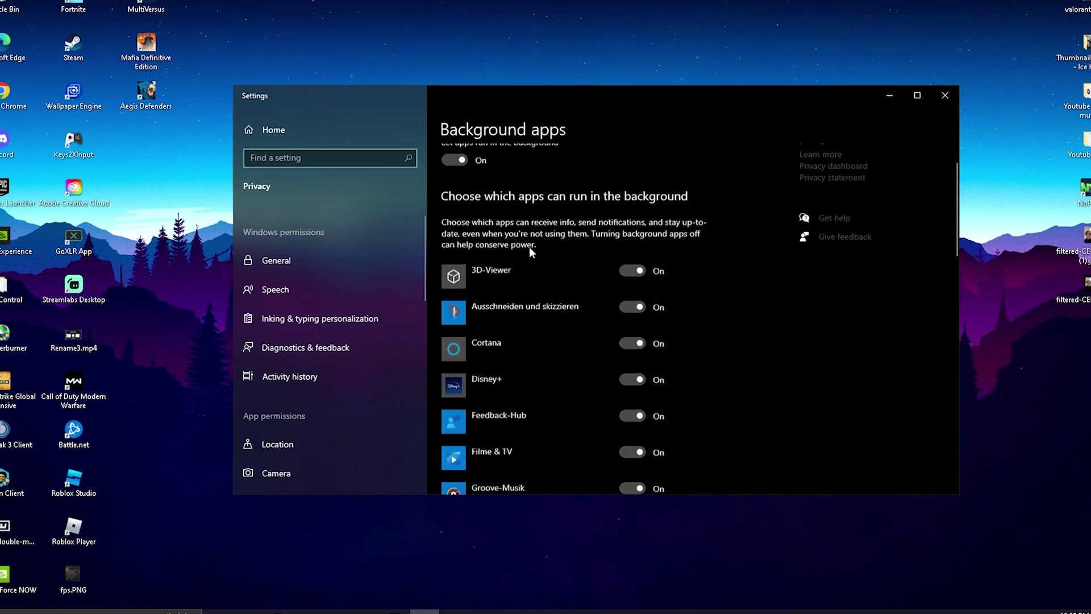
pyautogui.scroll(2, 530, 247)
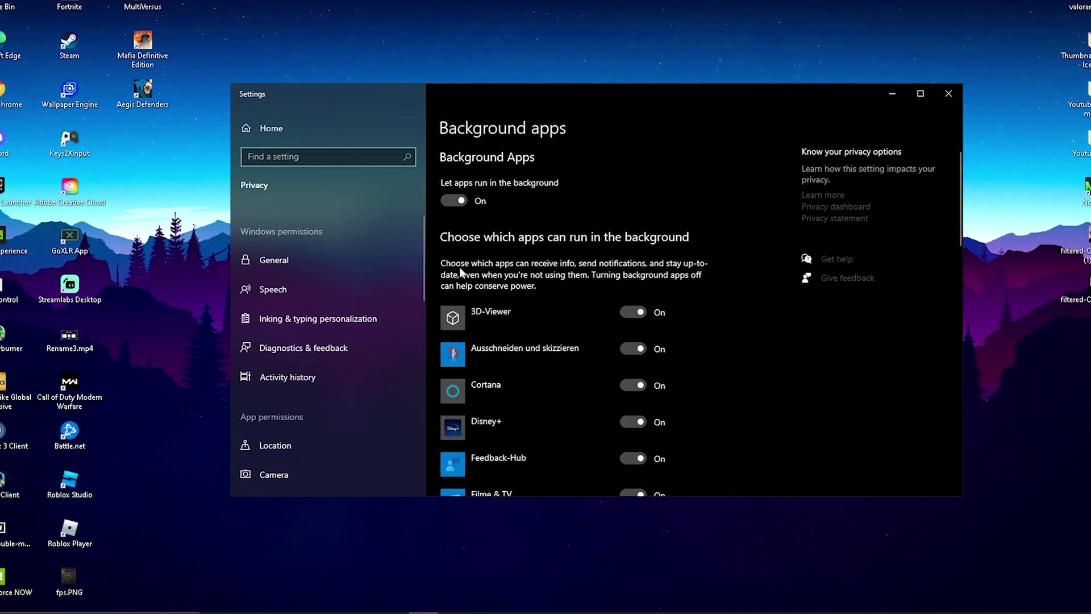
# Switch 'Let apps run in the background' Off and review the app list
pyautogui.click(453, 200)
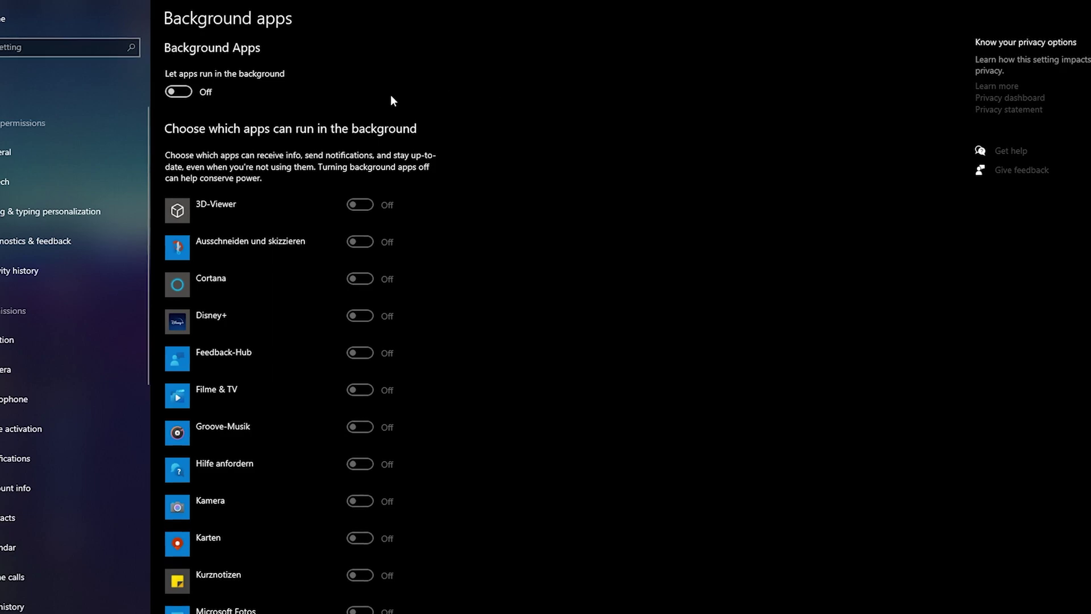
pyautogui.scroll(-3, 287, 258)
pyautogui.scroll(-6, 278, 256)
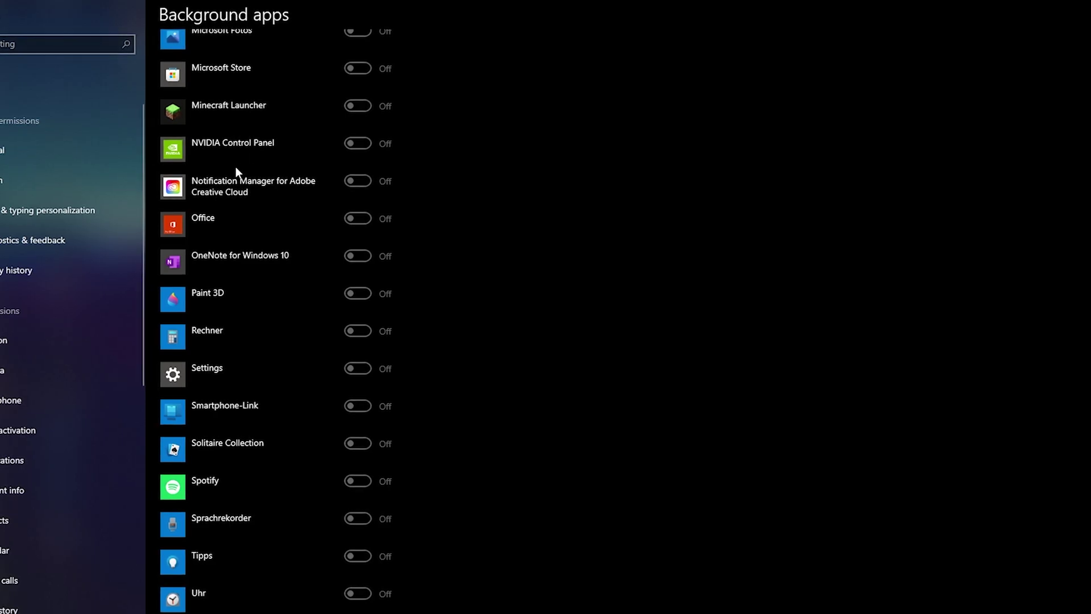
pyautogui.scroll(-3, 235, 167)
pyautogui.scroll(-2, 236, 169)
pyautogui.scroll(10, 284, 233)
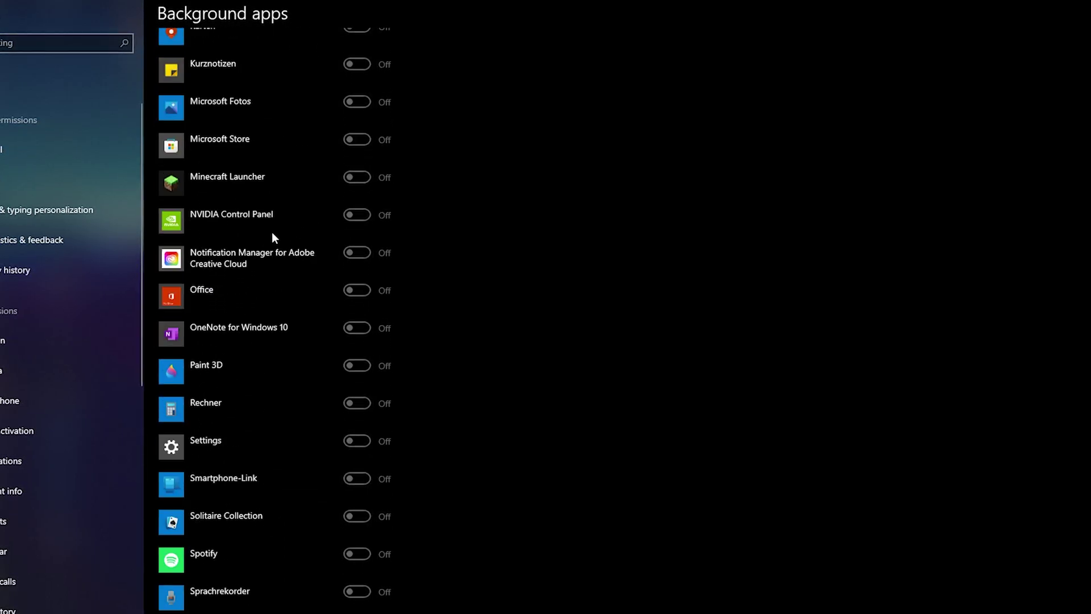
# Re-enable background apps, then switch off 3D-Viewer, Ausschneiden und skizzieren, Cortana, Disney+, Feedback-Hub, Filme & TV
pyautogui.click(172, 90)
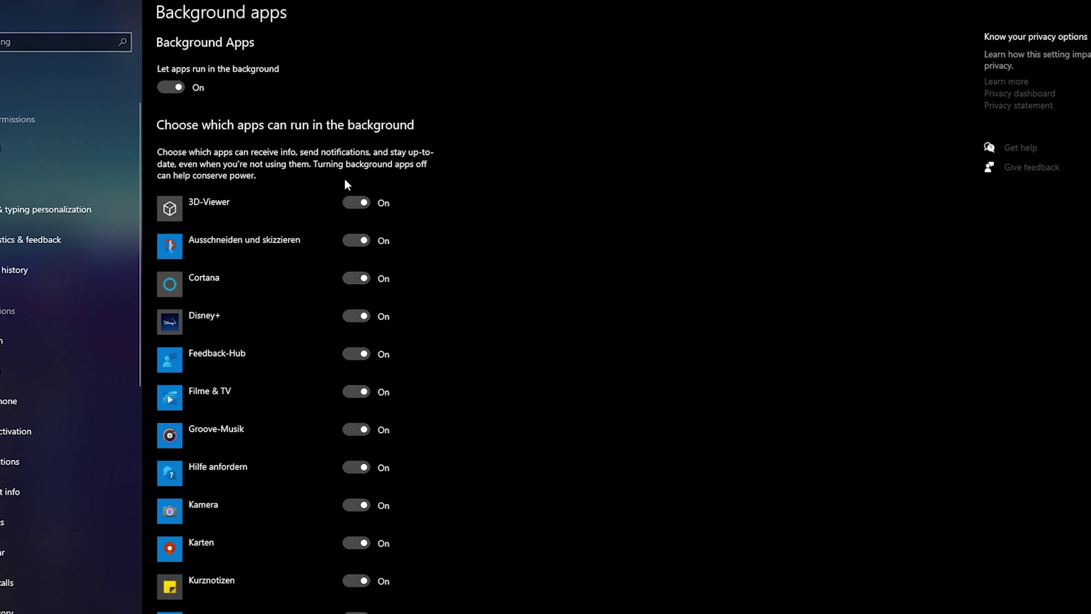
pyautogui.click(356, 203)
pyautogui.click(355, 242)
pyautogui.click(353, 278)
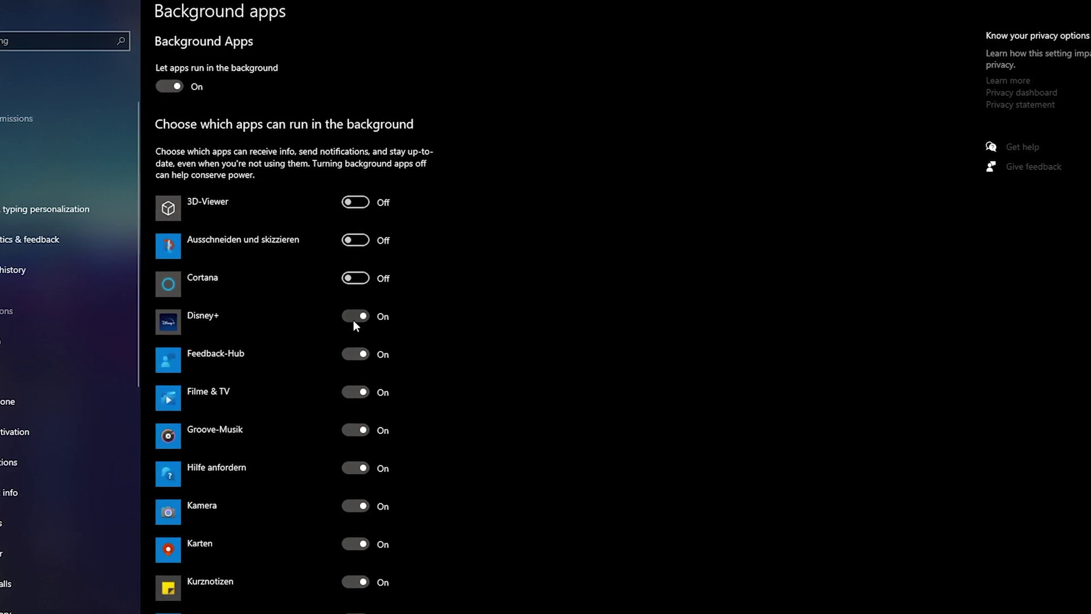
pyautogui.click(356, 316)
pyautogui.click(357, 354)
pyautogui.click(356, 392)
# Switch off Groove-Musik and Hilfe anfordern, then turn background apps Off for every app
pyautogui.scroll(-3, 353, 387)
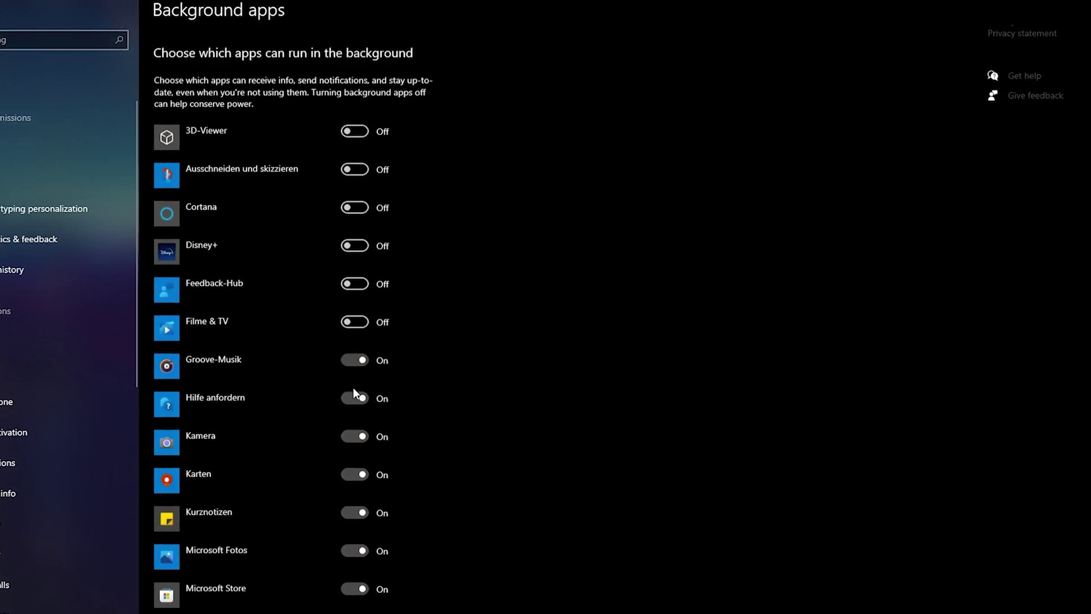
pyautogui.click(353, 233)
pyautogui.click(355, 270)
pyautogui.scroll(4, 317, 249)
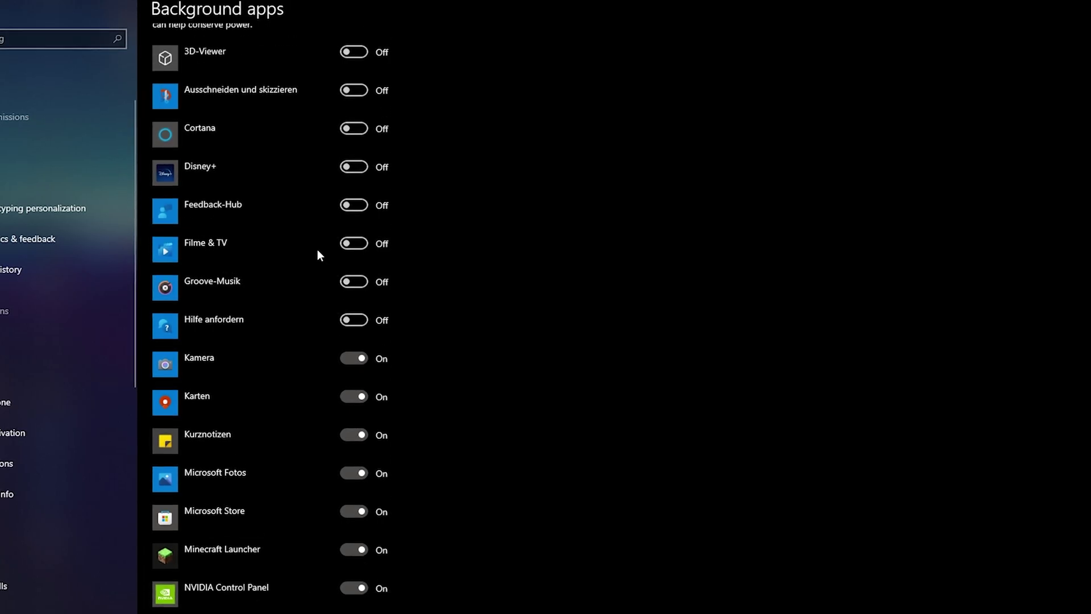
pyautogui.click(164, 84)
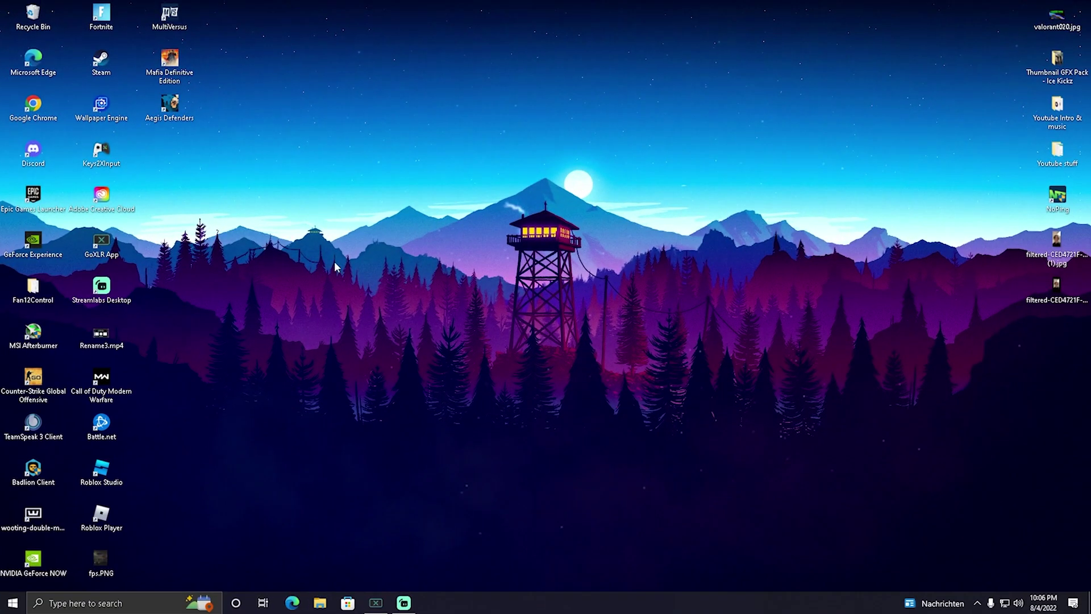
# Open Privacy settings via a 'priv' search and turn off language-list website access and app-launch tracking
pyautogui.press('super')
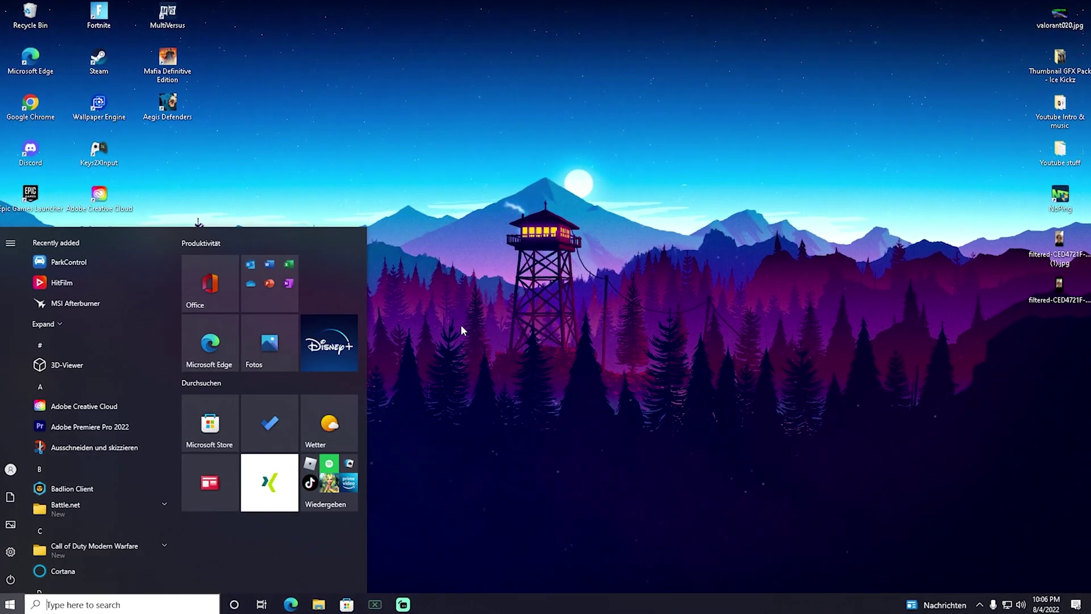
pyautogui.write('priv')
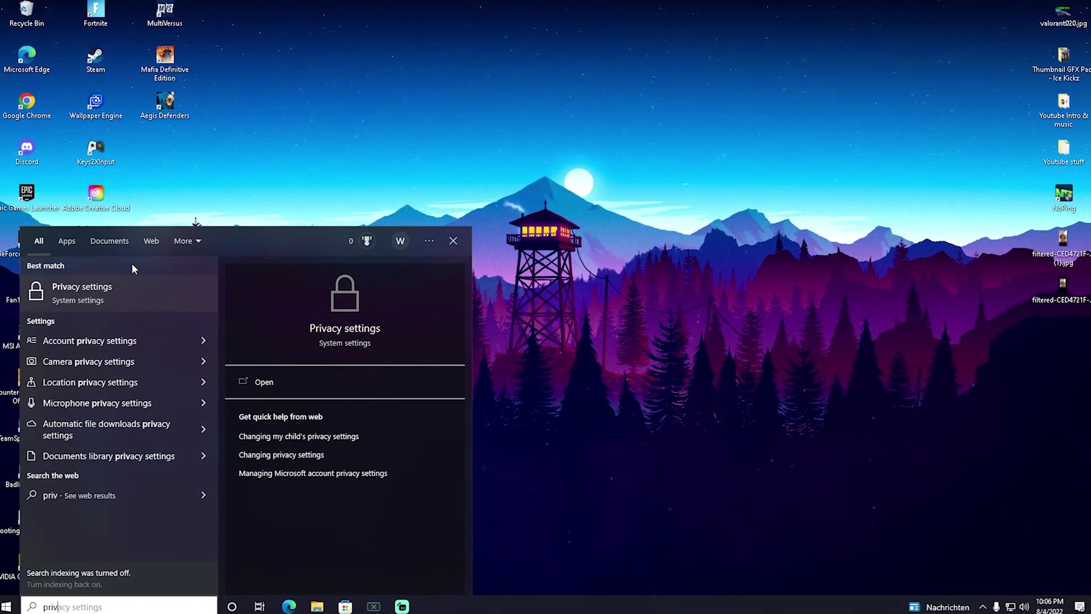
pyautogui.click(73, 294)
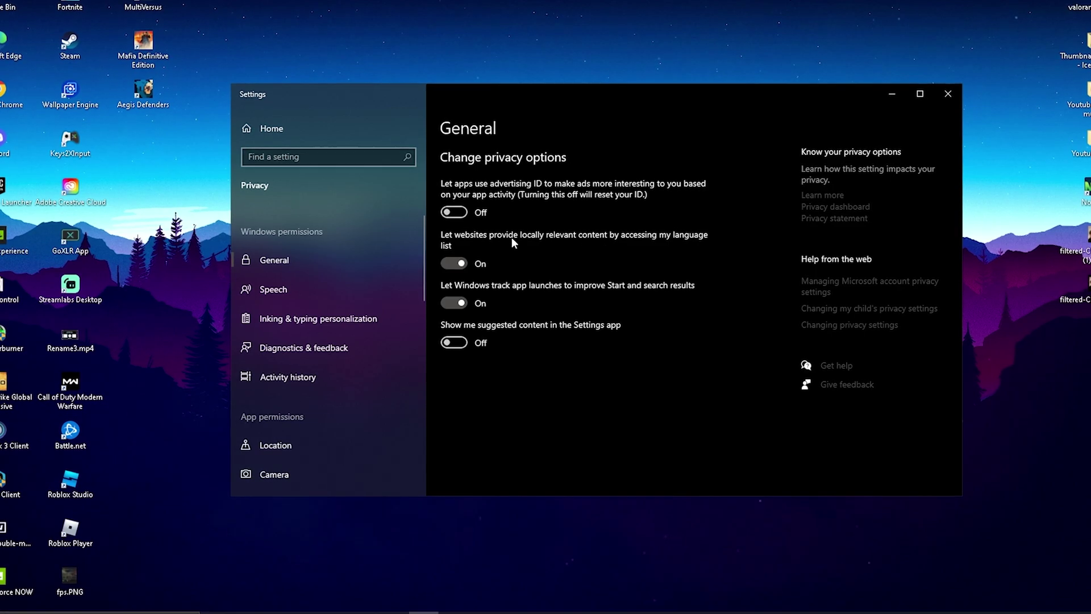
pyautogui.click(463, 263)
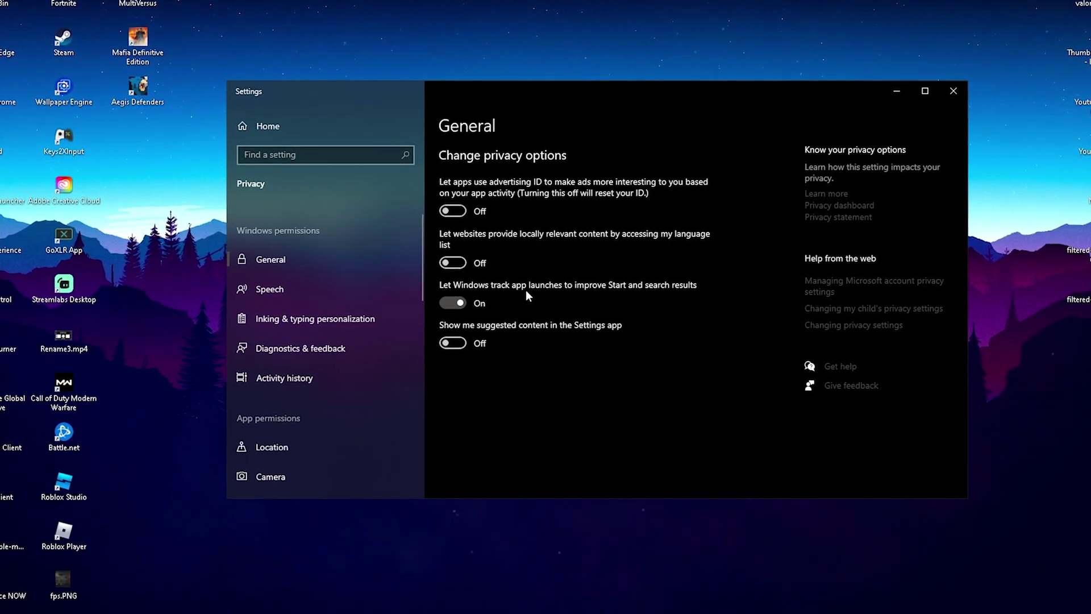
pyautogui.click(438, 301)
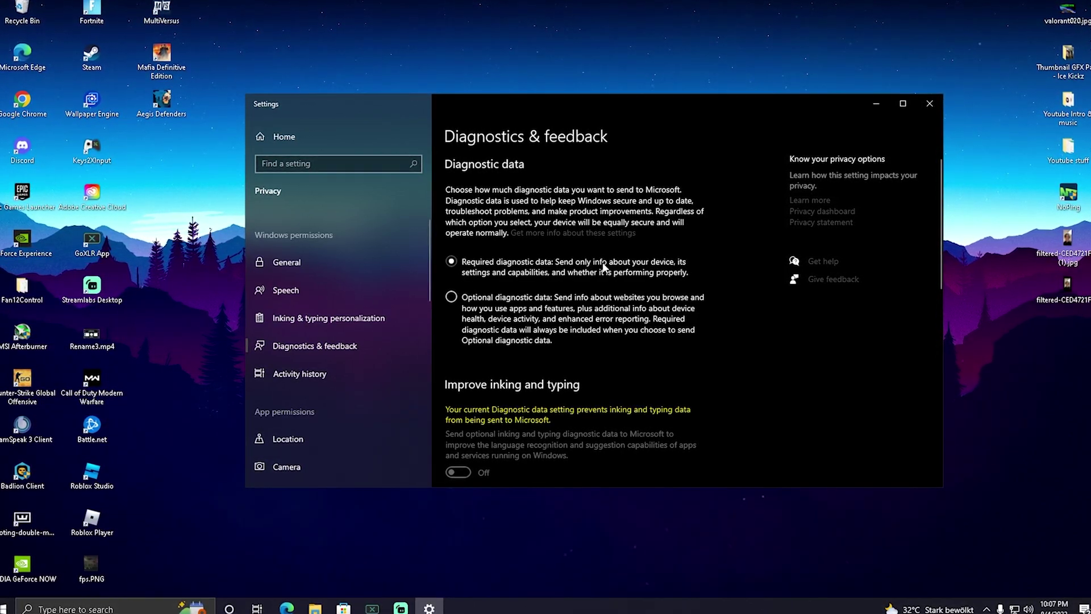
# Review the Diagnostics & feedback options, close Settings, and bring the LeStripez site in Chrome forward
pyautogui.scroll(-2, 549, 267)
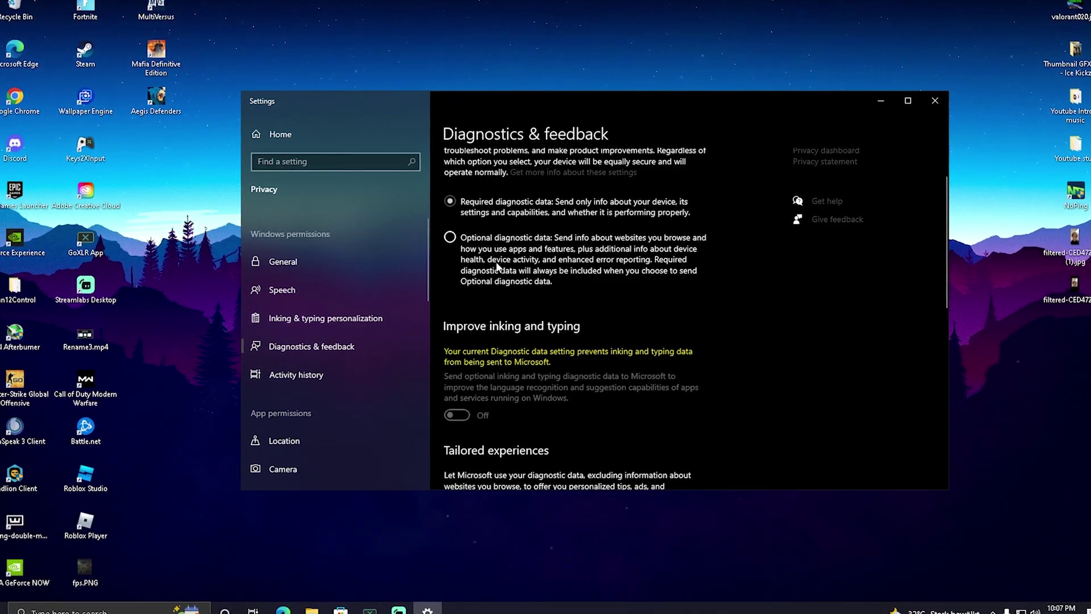
pyautogui.scroll(-4, 497, 265)
pyautogui.scroll(-14, 486, 300)
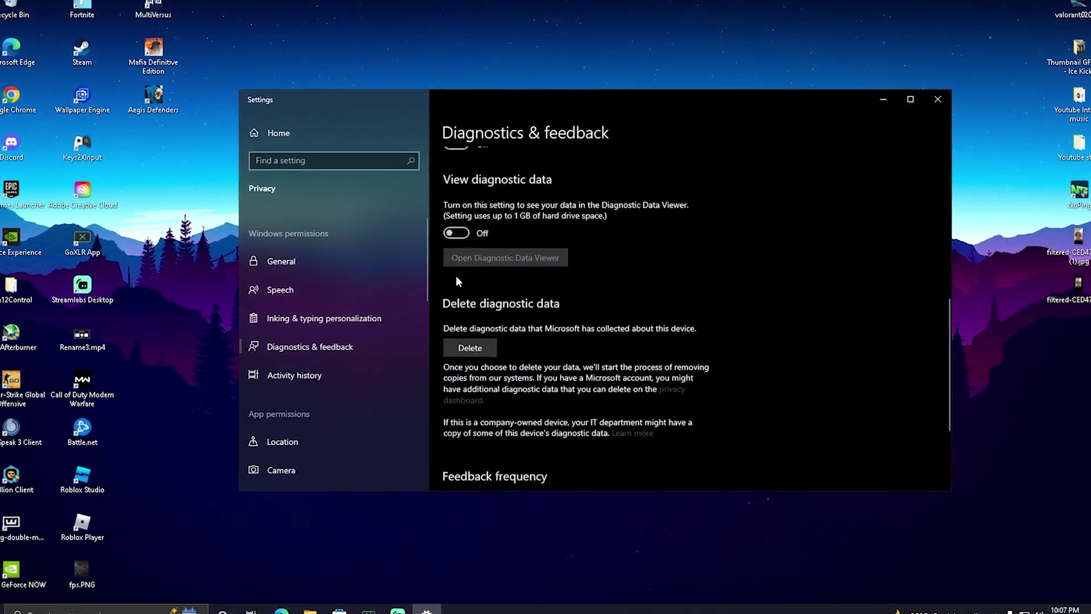
pyautogui.scroll(10, 500, 324)
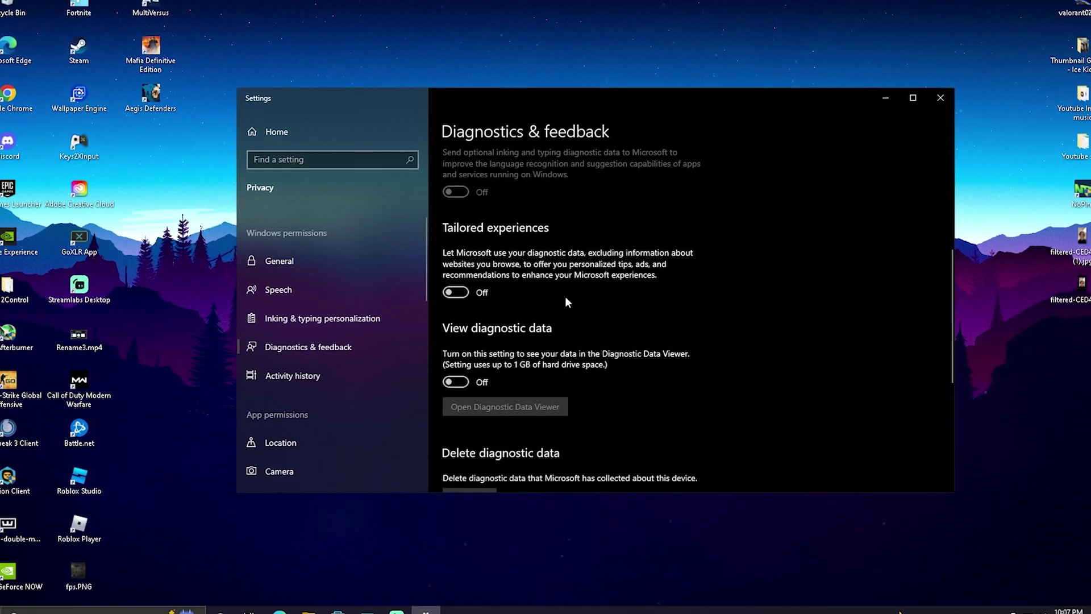
pyautogui.scroll(8, 495, 337)
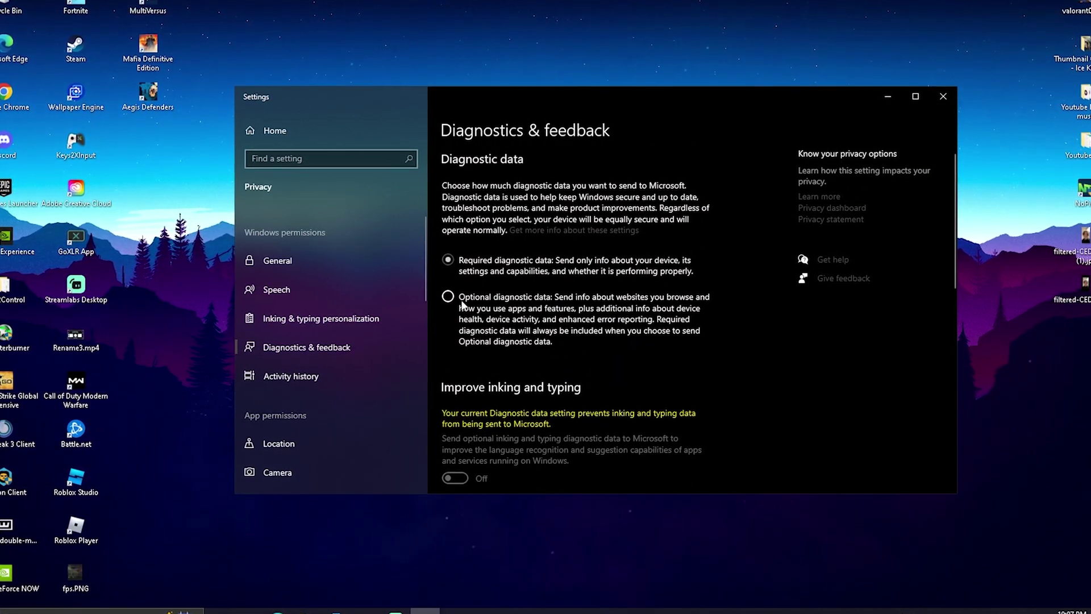
pyautogui.scroll(-3, 575, 327)
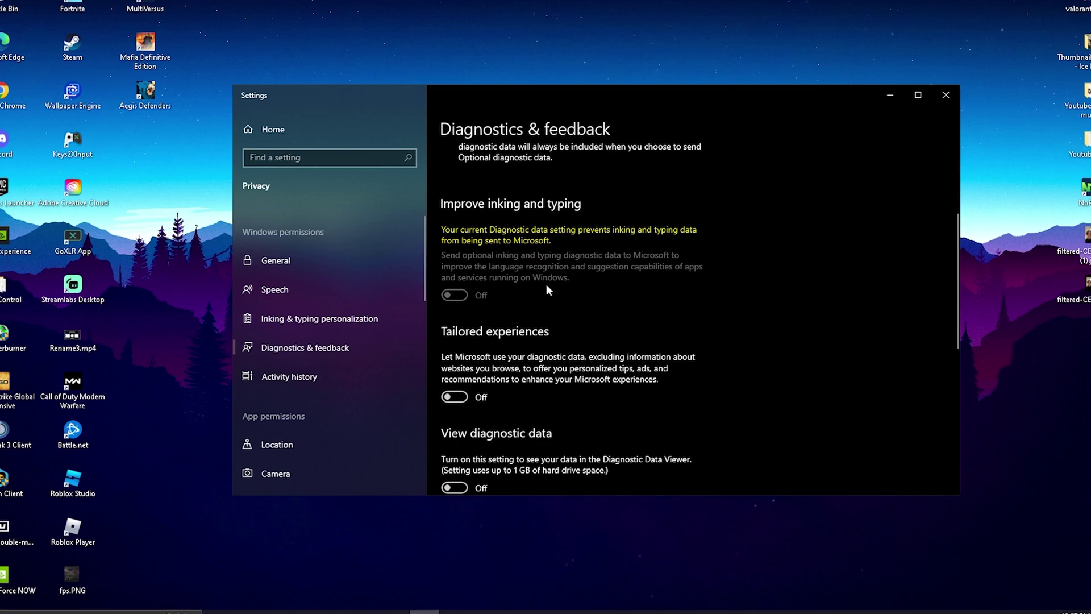
pyautogui.scroll(-2, 538, 311)
pyautogui.click(891, 95)
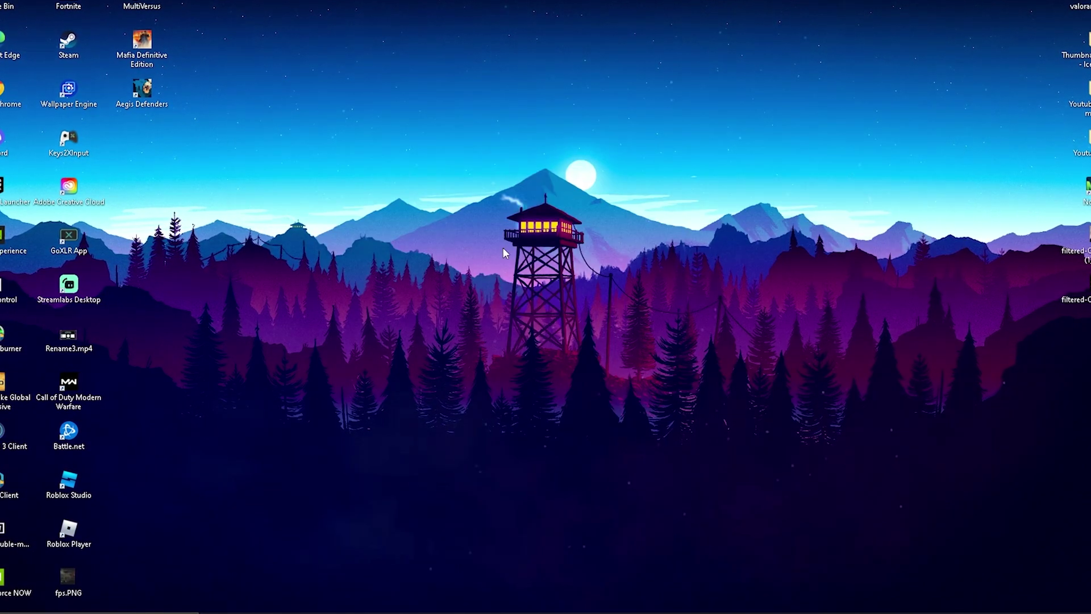
pyautogui.click(432, 603)
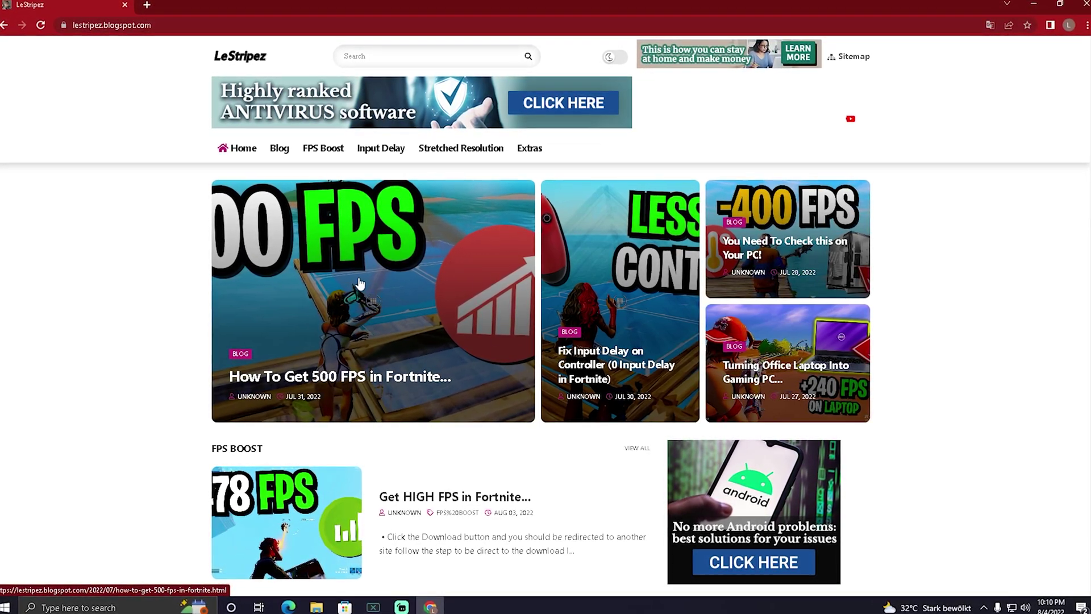
# Open the 'Get HIGH FPS in Fortnite' post from LeStripez's Input Delay listing
pyautogui.scroll(-5, 268, 267)
pyautogui.scroll(5, 489, 309)
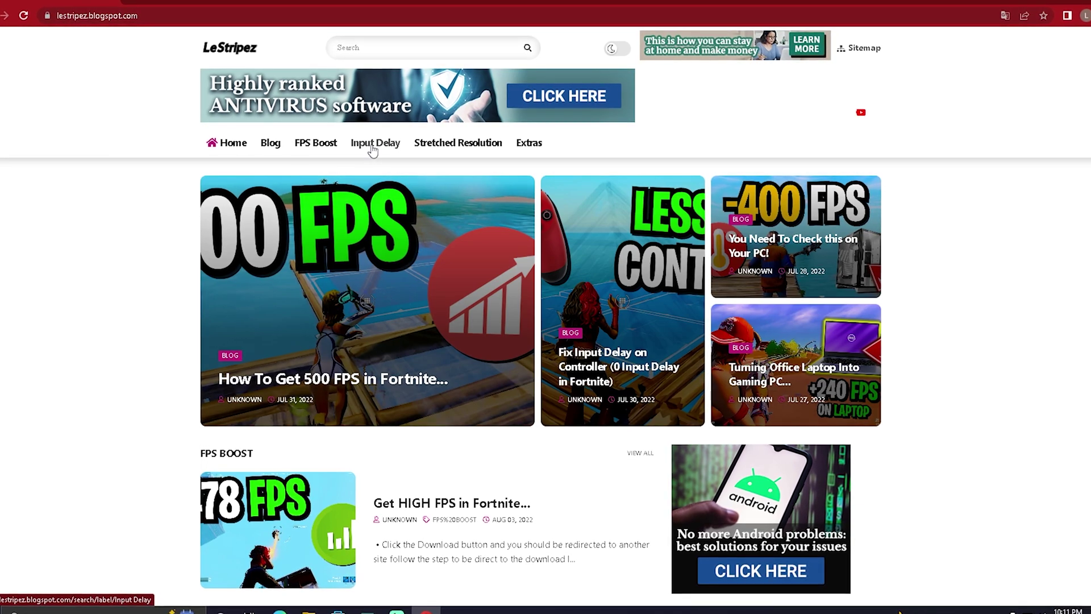
pyautogui.scroll(-4, 170, 237)
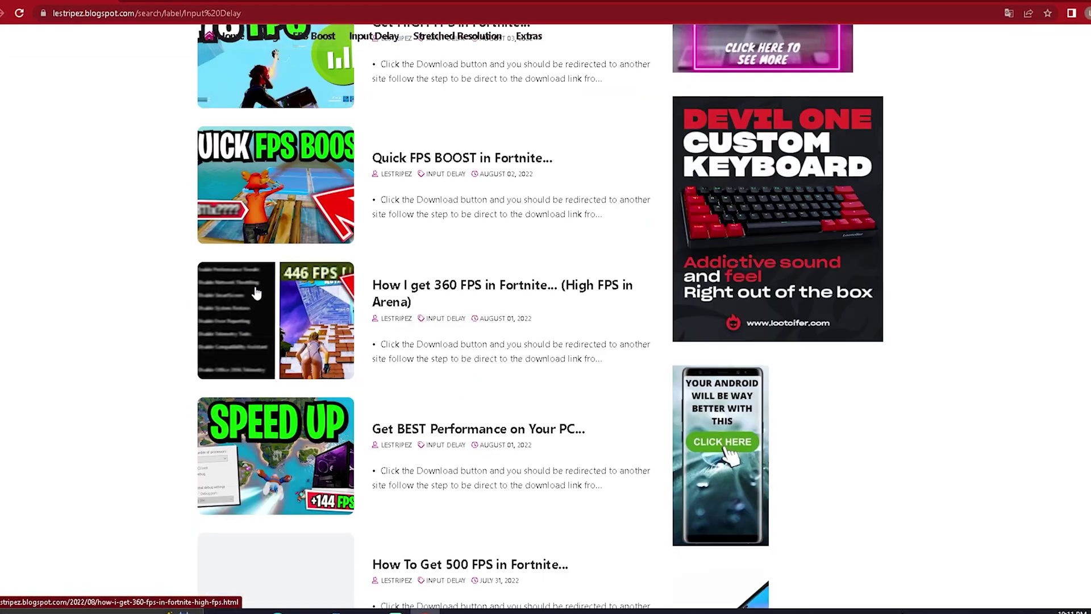
pyautogui.scroll(4, 256, 287)
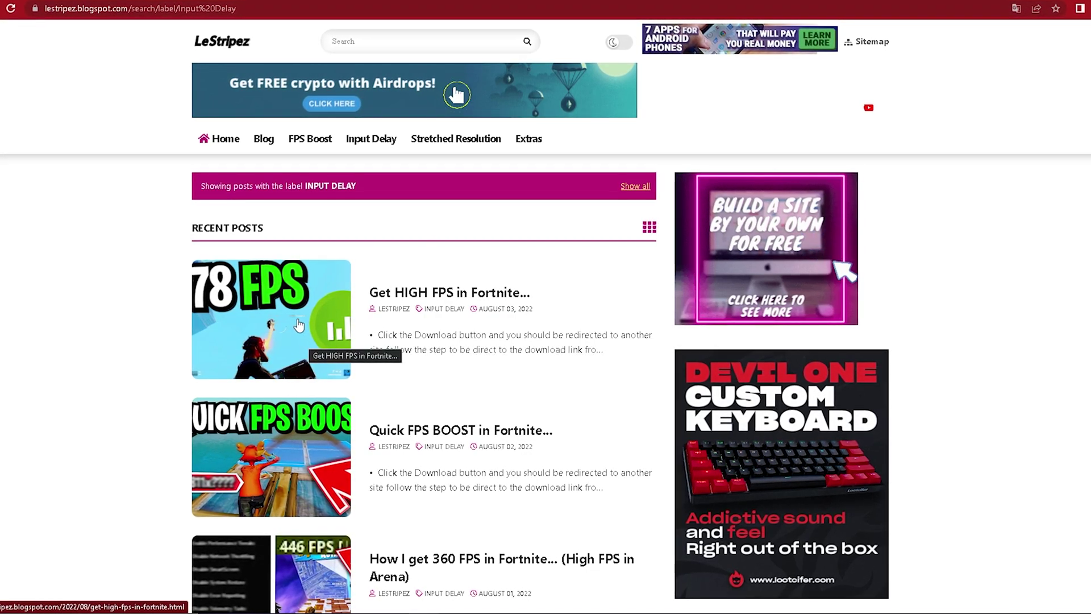
pyautogui.scroll(-5, 299, 325)
pyautogui.scroll(-3, 246, 297)
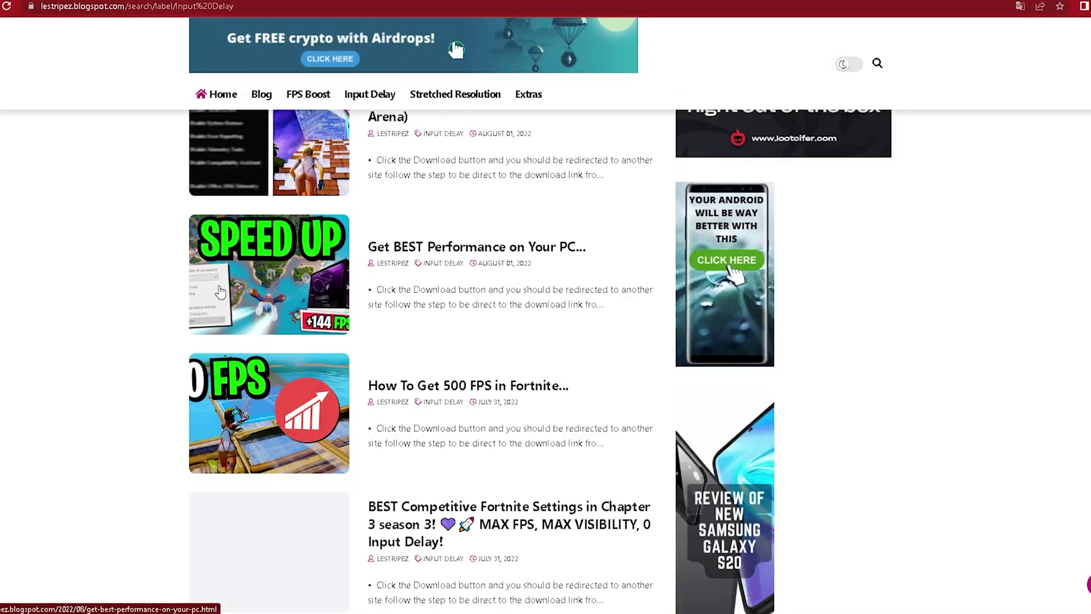
pyautogui.scroll(8, 258, 317)
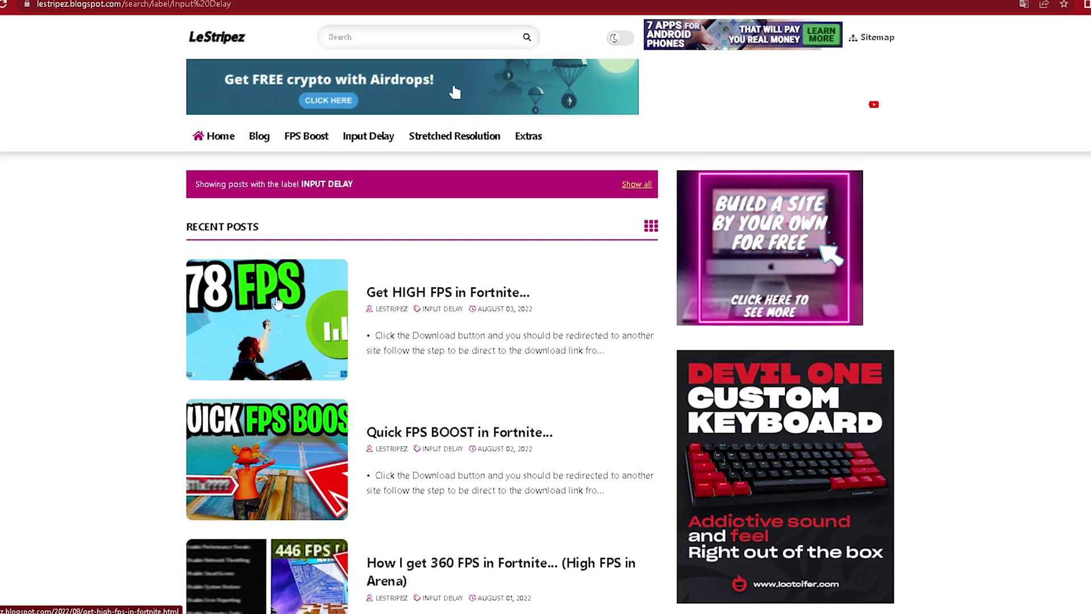
pyautogui.click(261, 305)
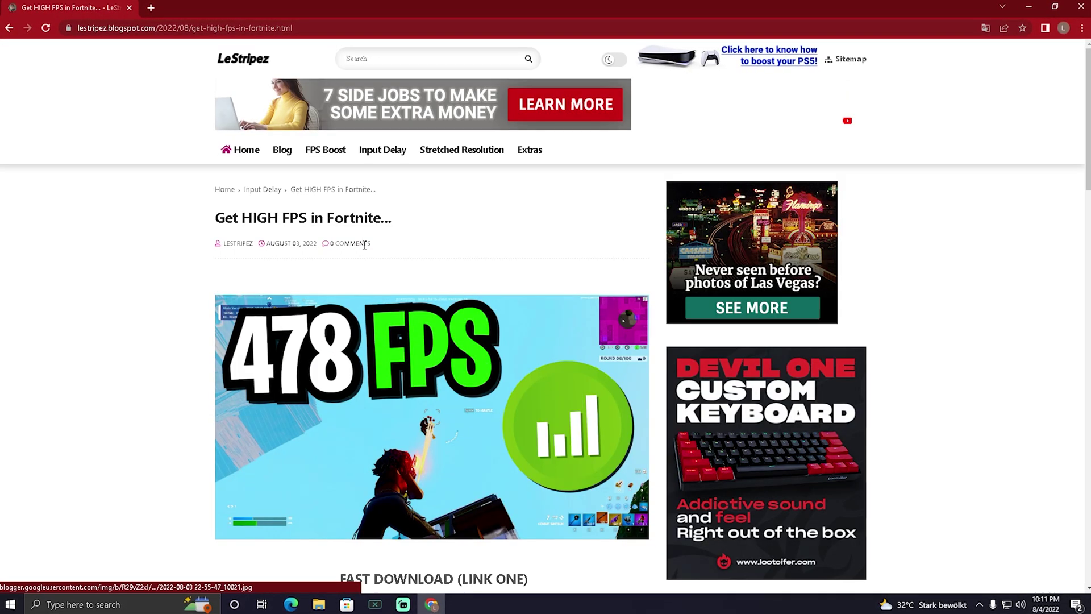
# Scroll down the post to its DOWNLOAD buttons
pyautogui.scroll(-3, 398, 261)
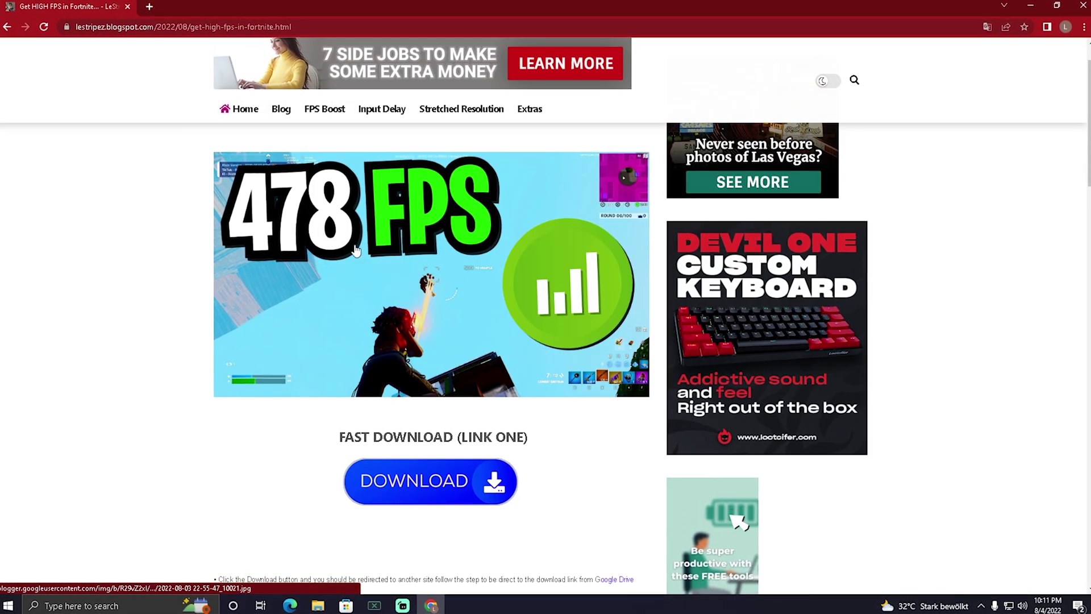
pyautogui.scroll(-1, 667, 375)
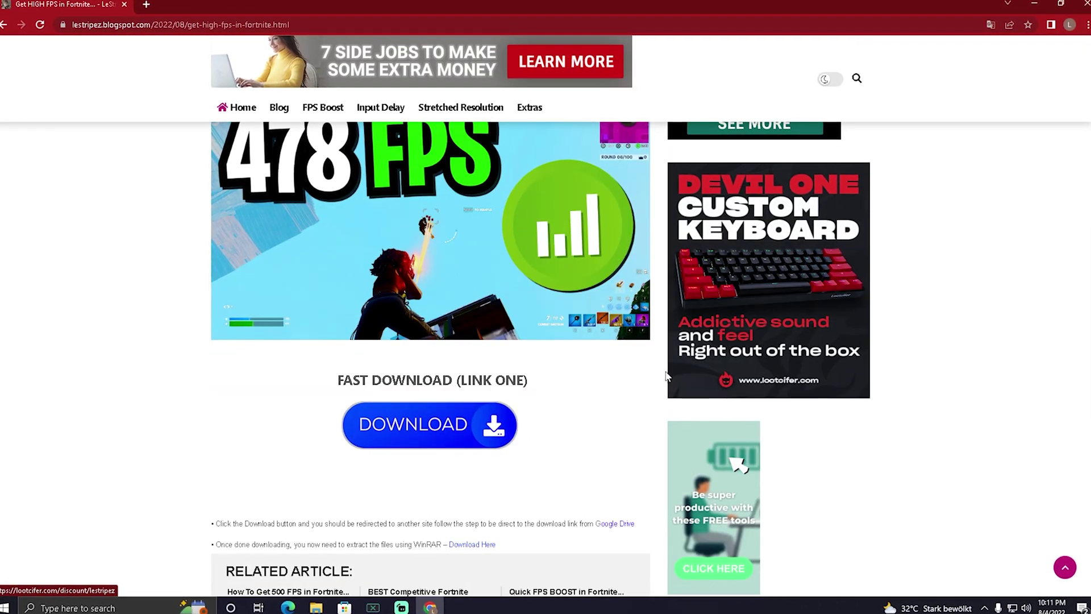
pyautogui.scroll(-6, 668, 375)
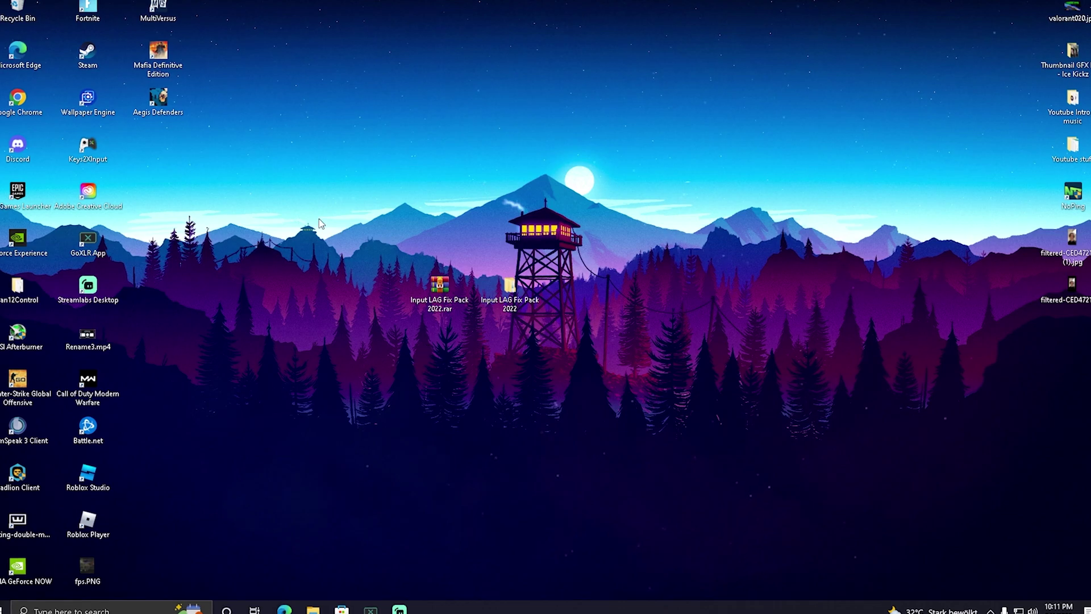
# Select and reposition the two Input LAG Fix Pack desktop icons, then dismiss the archive's context menu
pyautogui.moveTo(320, 224); pyautogui.dragTo(547, 337)
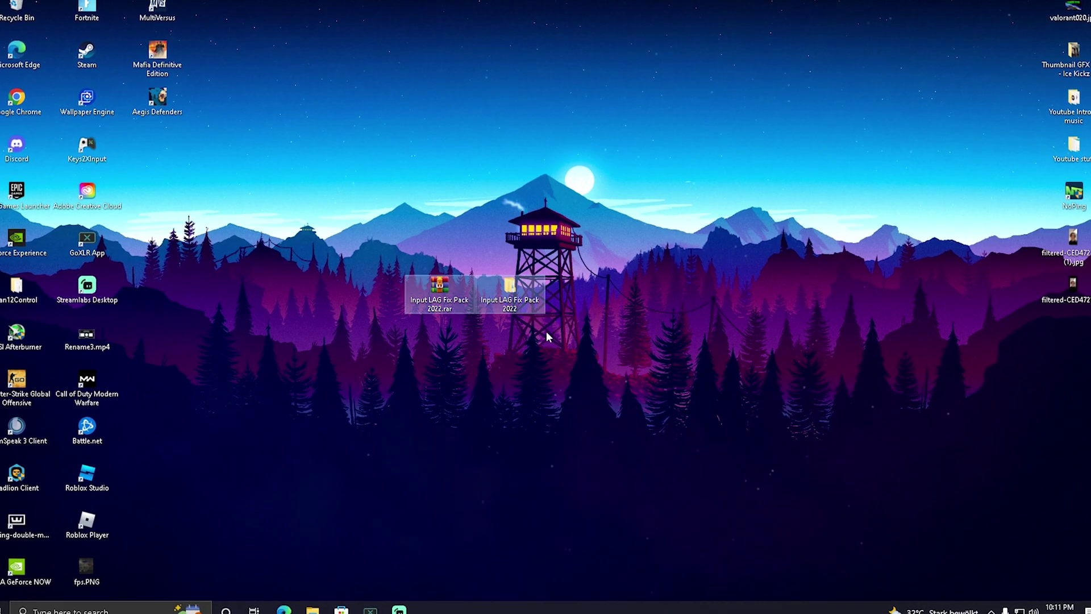
pyautogui.moveTo(507, 252); pyautogui.dragTo(508, 253)
pyautogui.moveTo(453, 321); pyautogui.dragTo(459, 325)
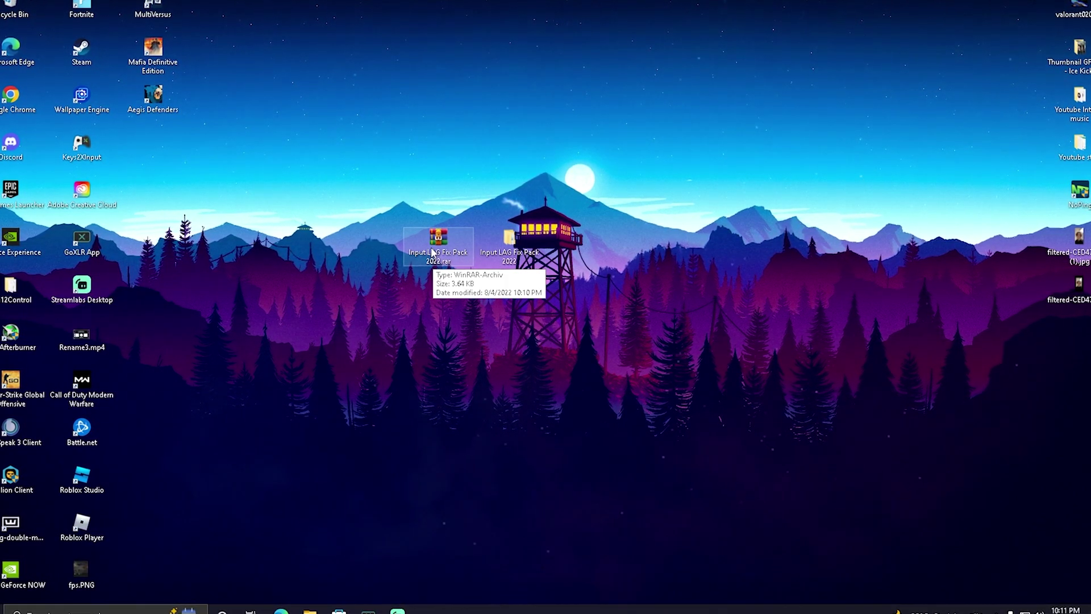
pyautogui.rightClick(433, 251)
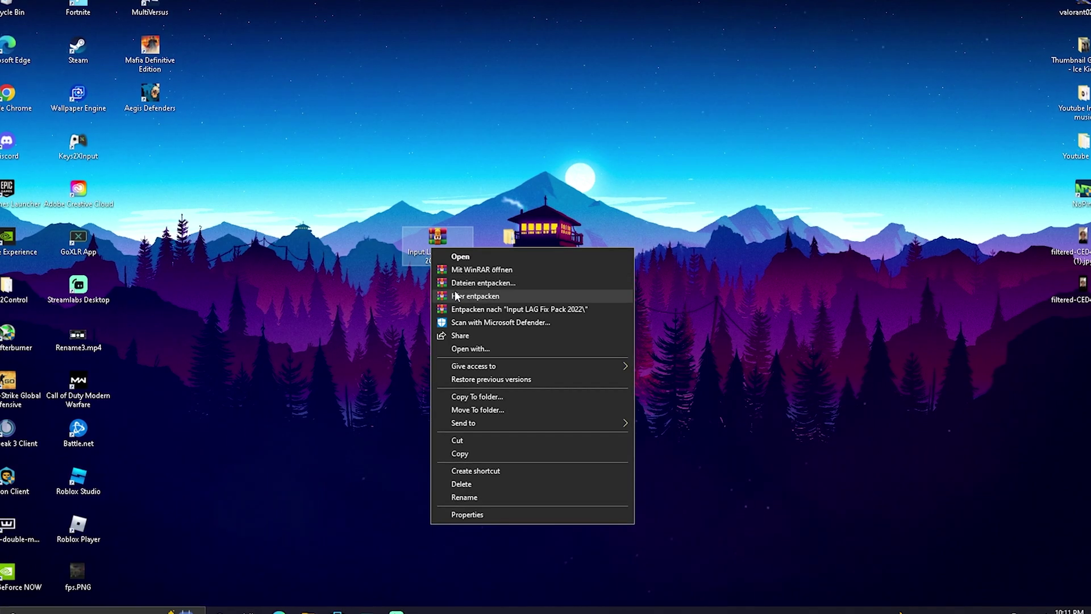
pyautogui.click(629, 196)
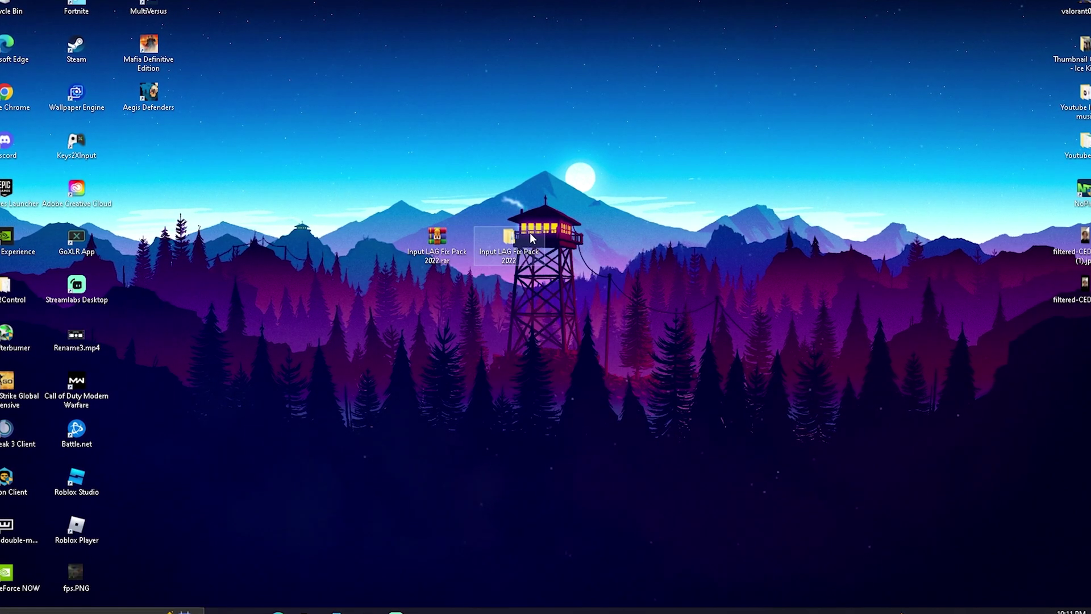
# Open Input LAG Fix Pack 2022 > 1- PC Optimization, select both .reg files, and go back
pyautogui.doubleClick(509, 239)
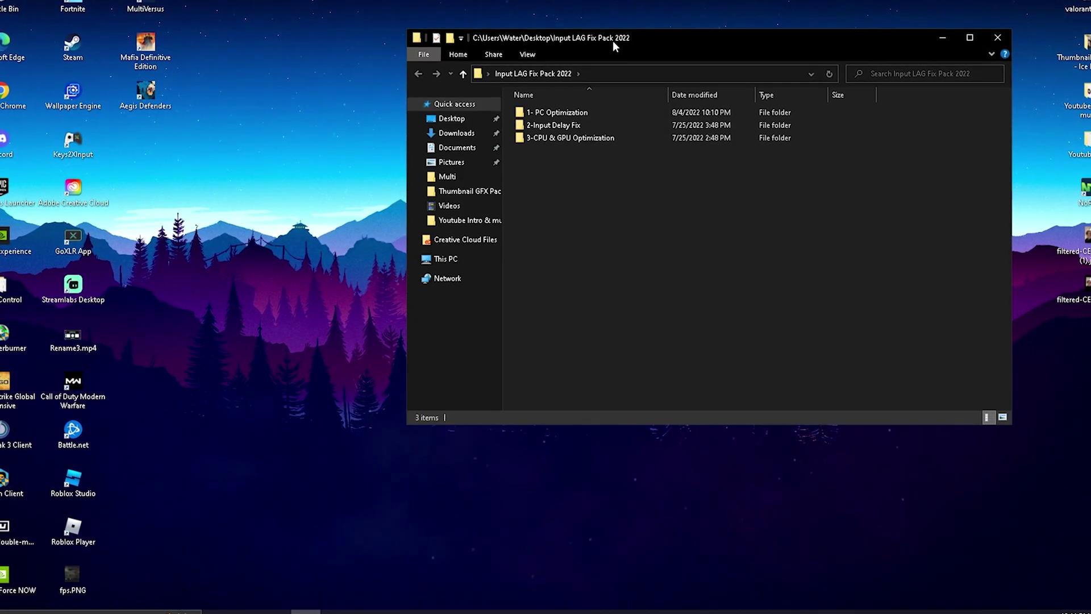
pyautogui.moveTo(612, 39); pyautogui.dragTo(449, 102)
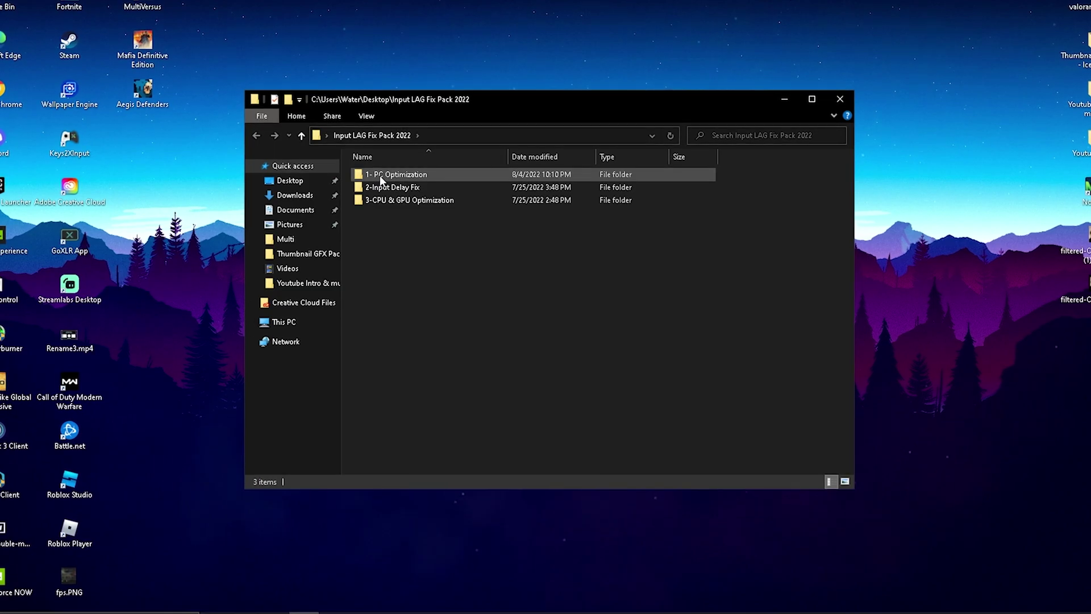
pyautogui.doubleClick(379, 175)
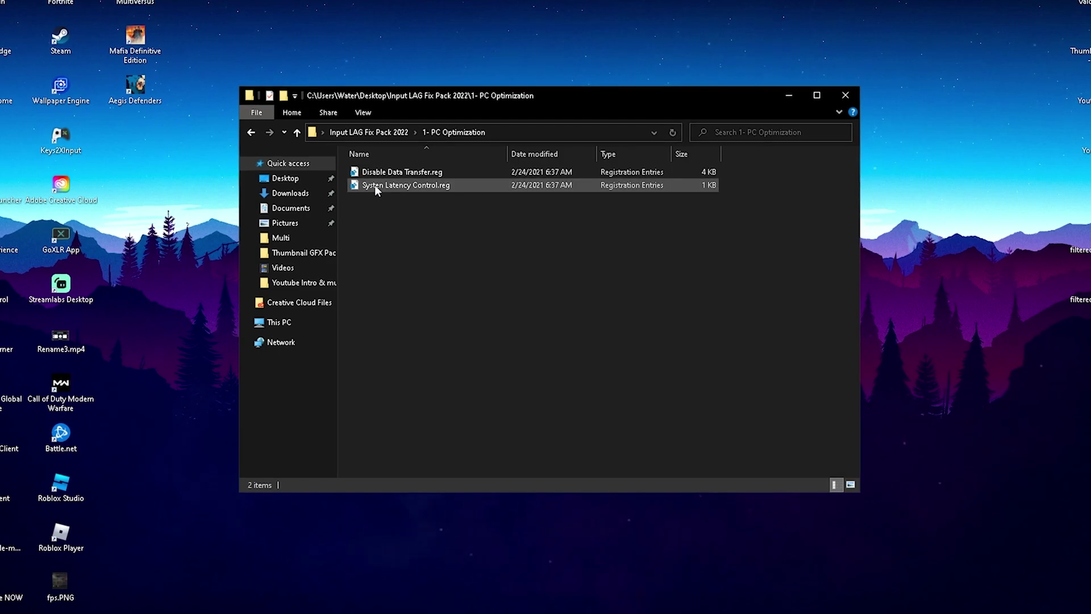
pyautogui.moveTo(489, 249); pyautogui.dragTo(311, 149)
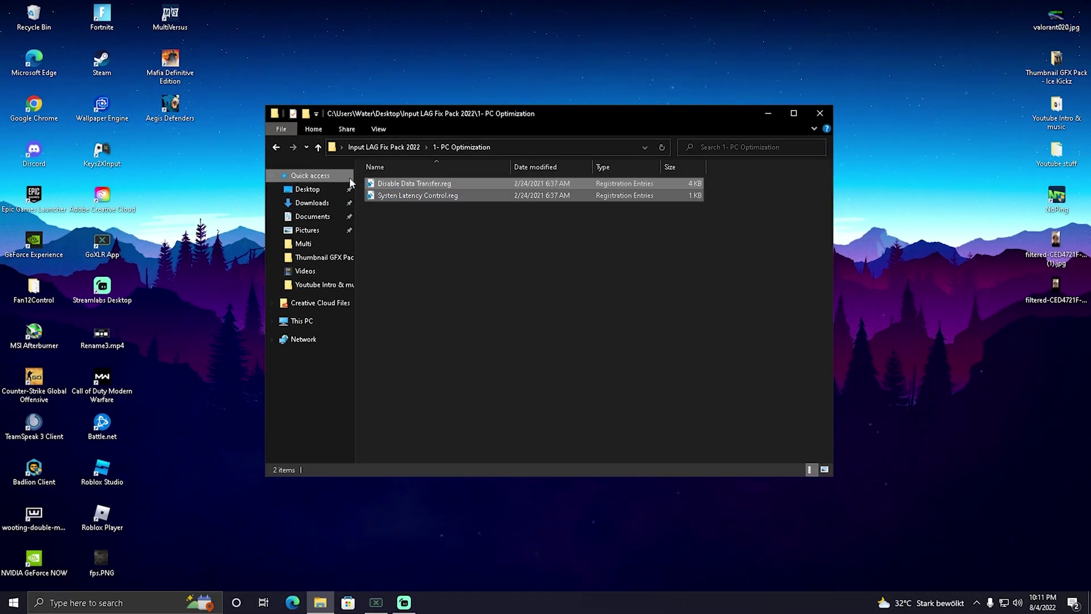
pyautogui.moveTo(454, 232); pyautogui.dragTo(353, 162)
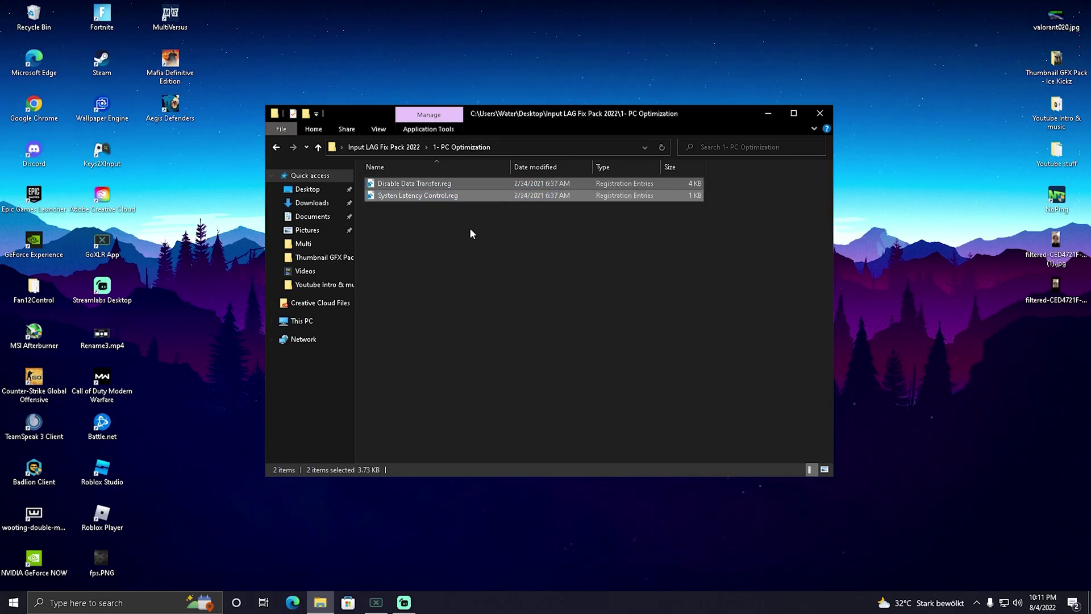
pyautogui.press('BackSpace')
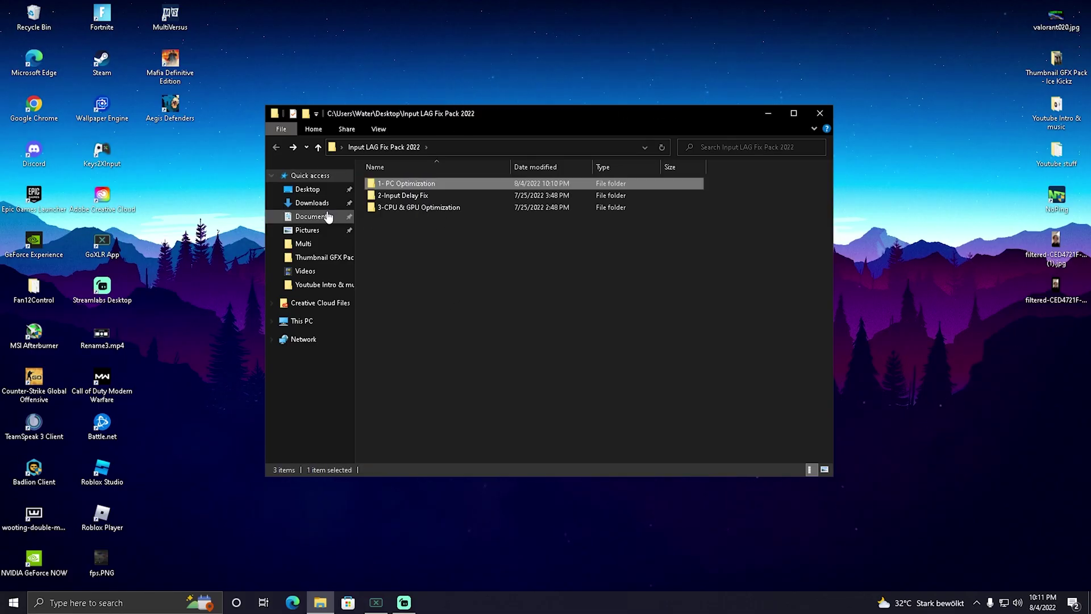
# Select the keyboard and mouse .reg files in Reduce Input Lag Optimization, then both 3-CPU & GPU Optimization files
pyautogui.doubleClick(400, 195)
pyautogui.doubleClick(392, 183)
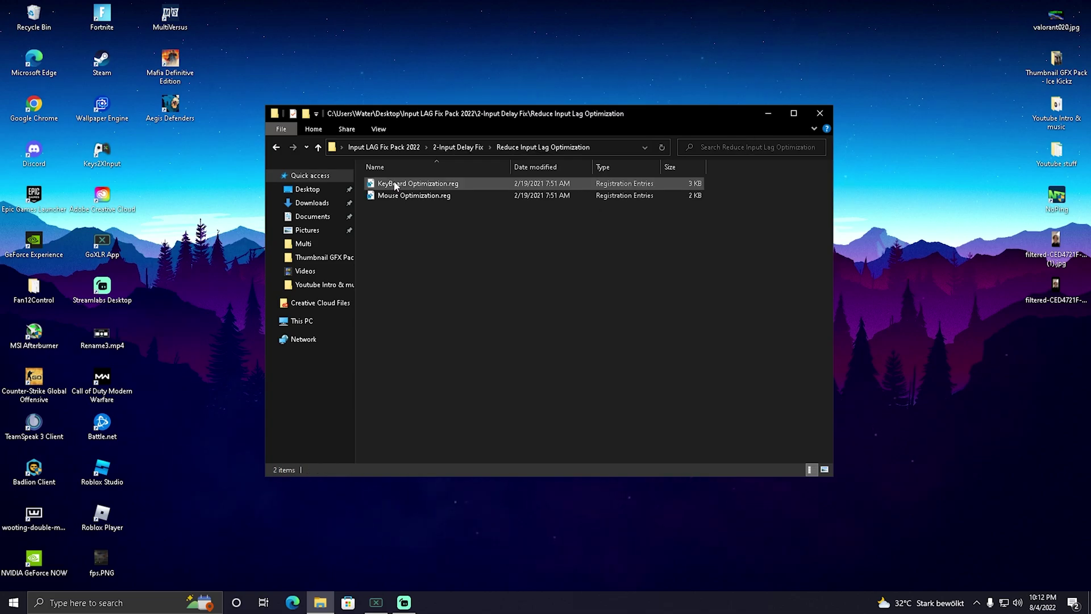
pyautogui.moveTo(456, 210); pyautogui.dragTo(386, 150)
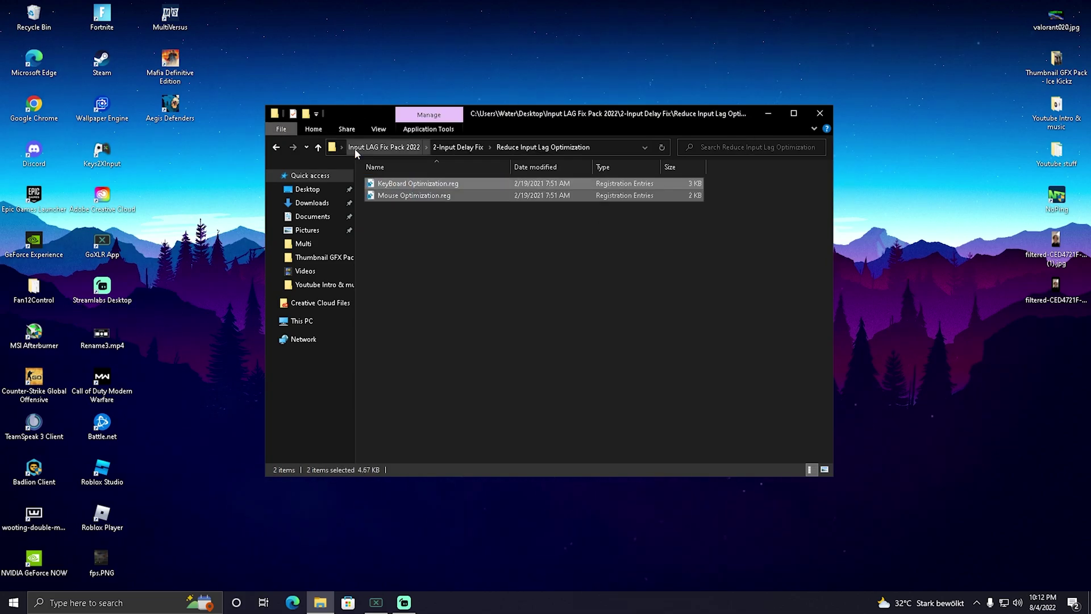
pyautogui.click(421, 222)
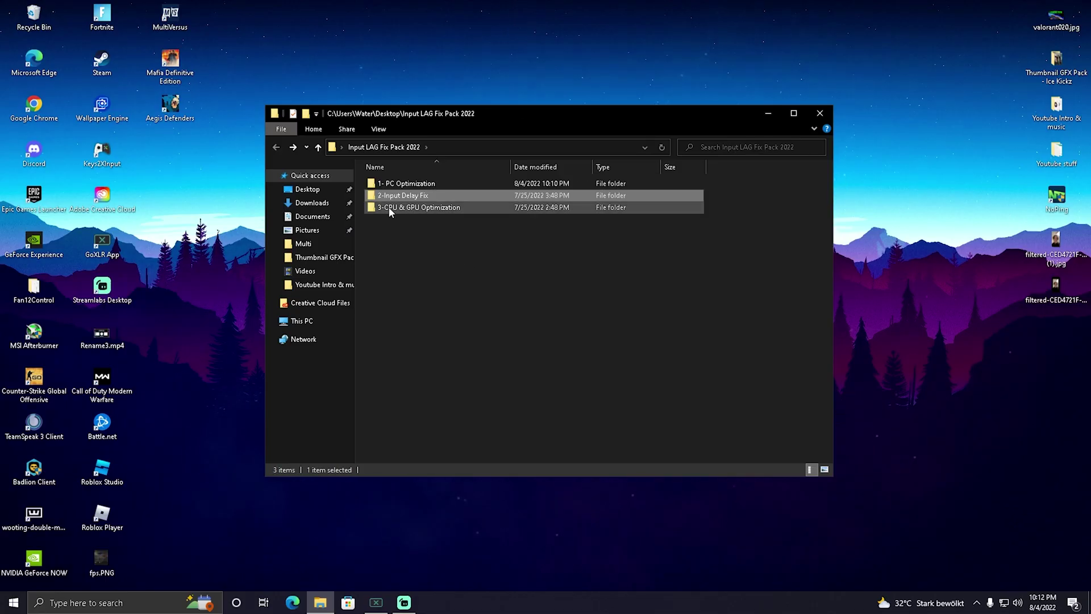
pyautogui.doubleClick(390, 208)
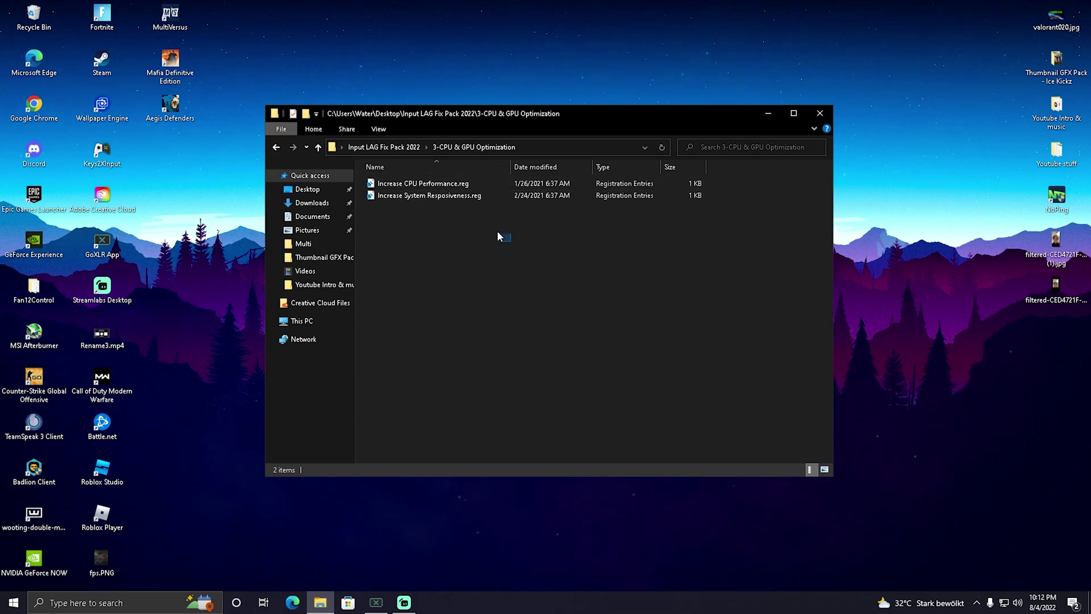
pyautogui.moveTo(497, 233); pyautogui.dragTo(397, 188)
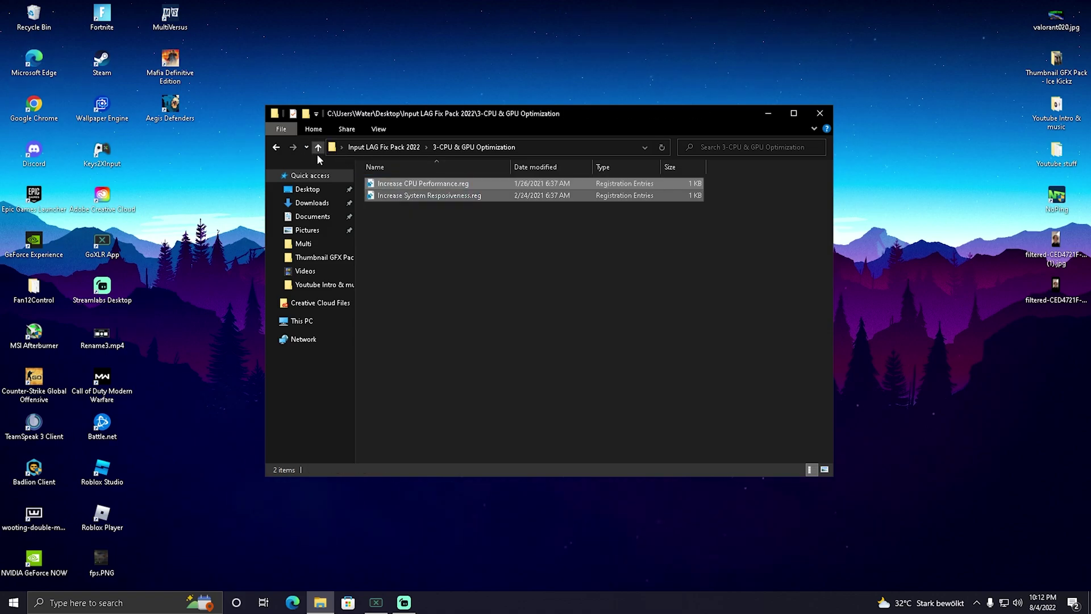
# Go up to the Input LAG Fix Pack 2022 folder and close the File Explorer window
pyautogui.click(318, 148)
pyautogui.moveTo(469, 253); pyautogui.dragTo(453, 211)
pyautogui.click(822, 114)
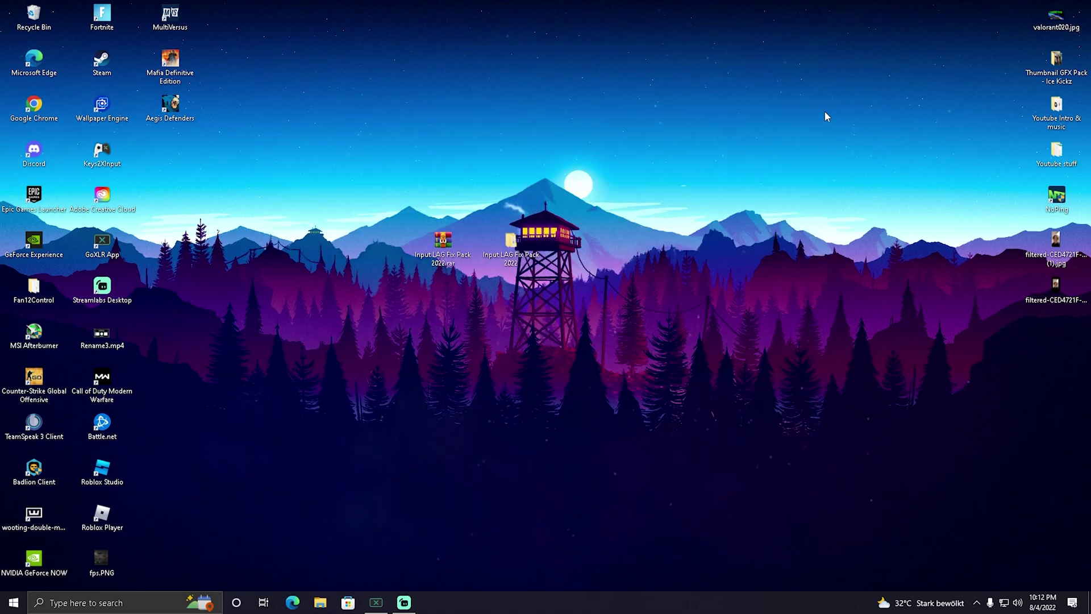